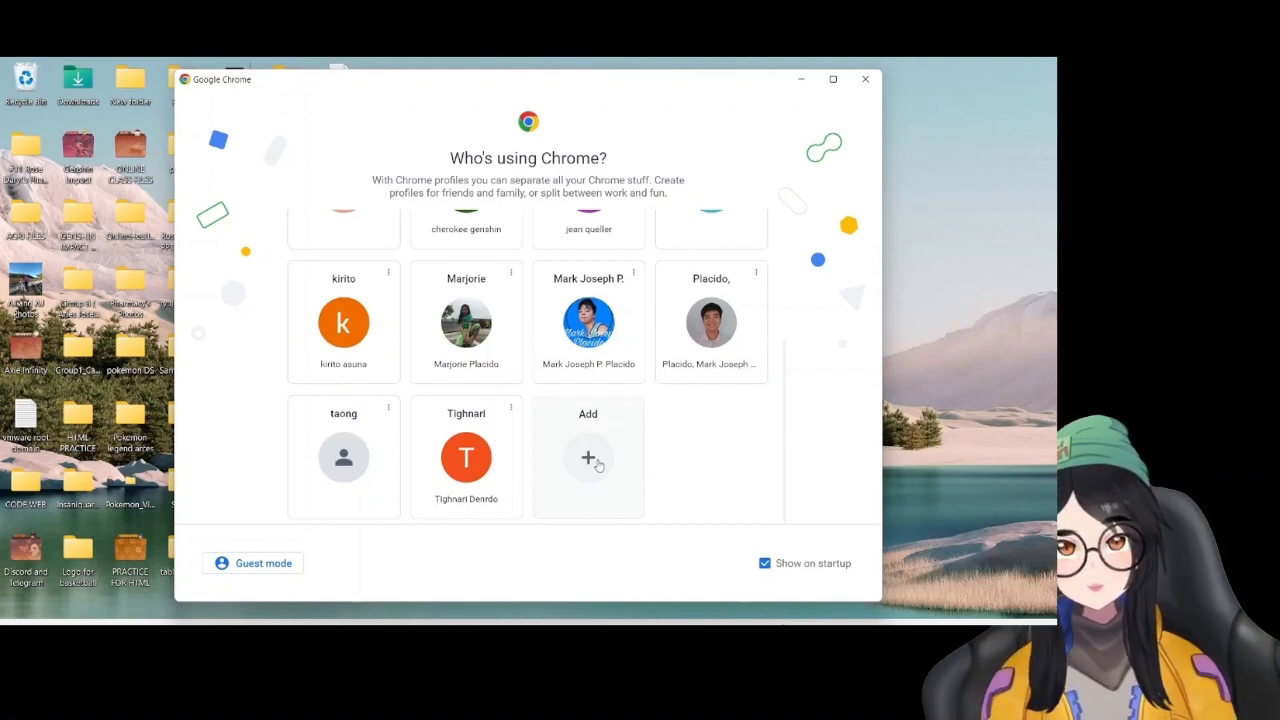
Start a guest browsing session in Chrome, search for "exemsi" and open the exemsi.com website
left_click(290, 568)
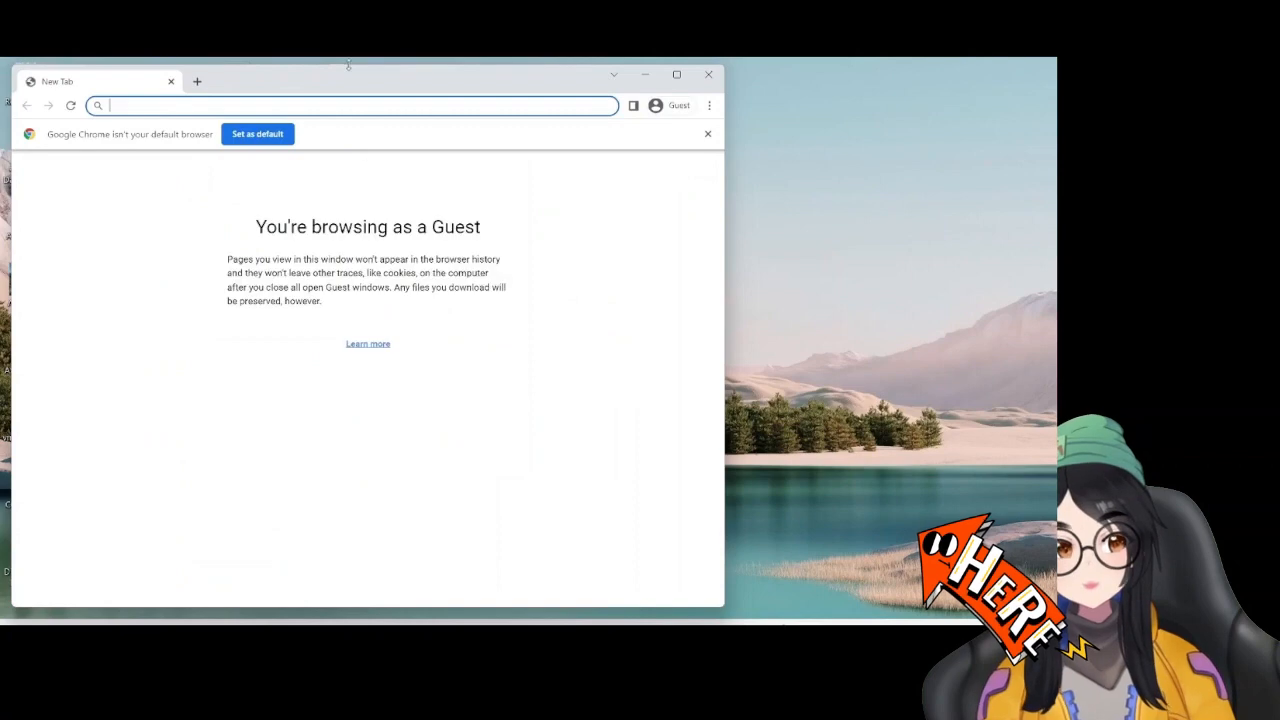
type("exe")
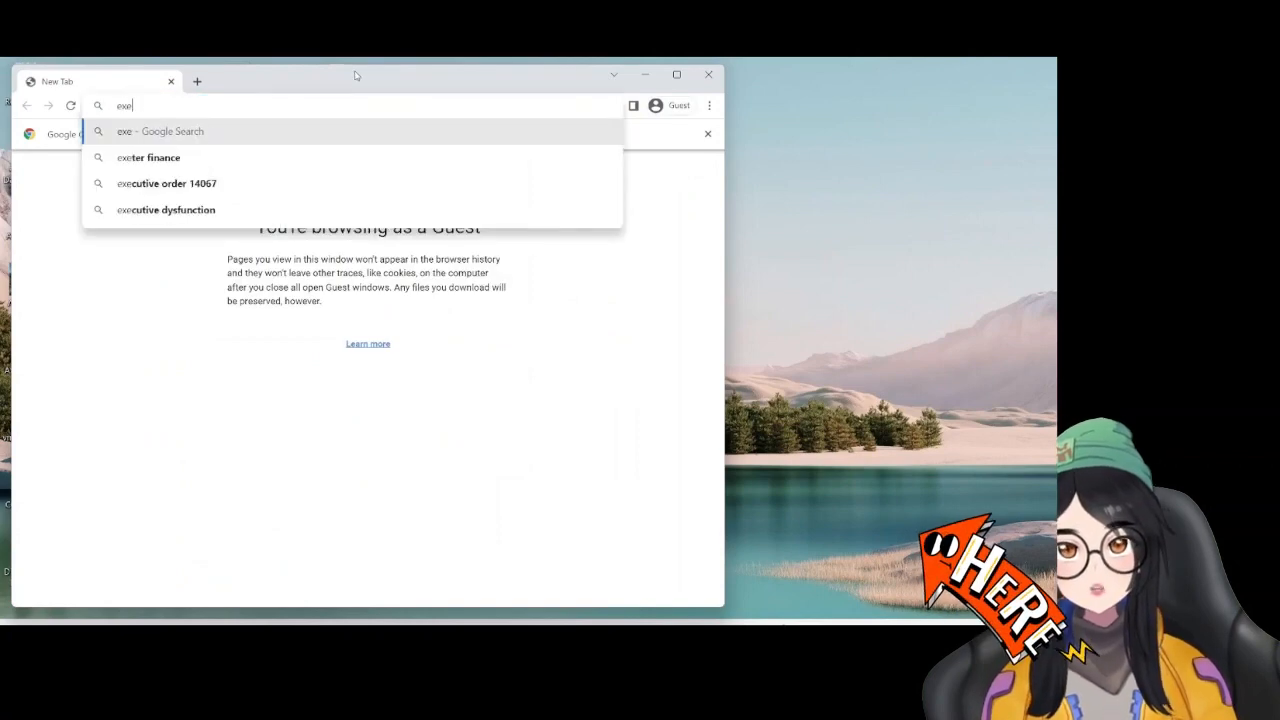
type("msi")
key("Return")
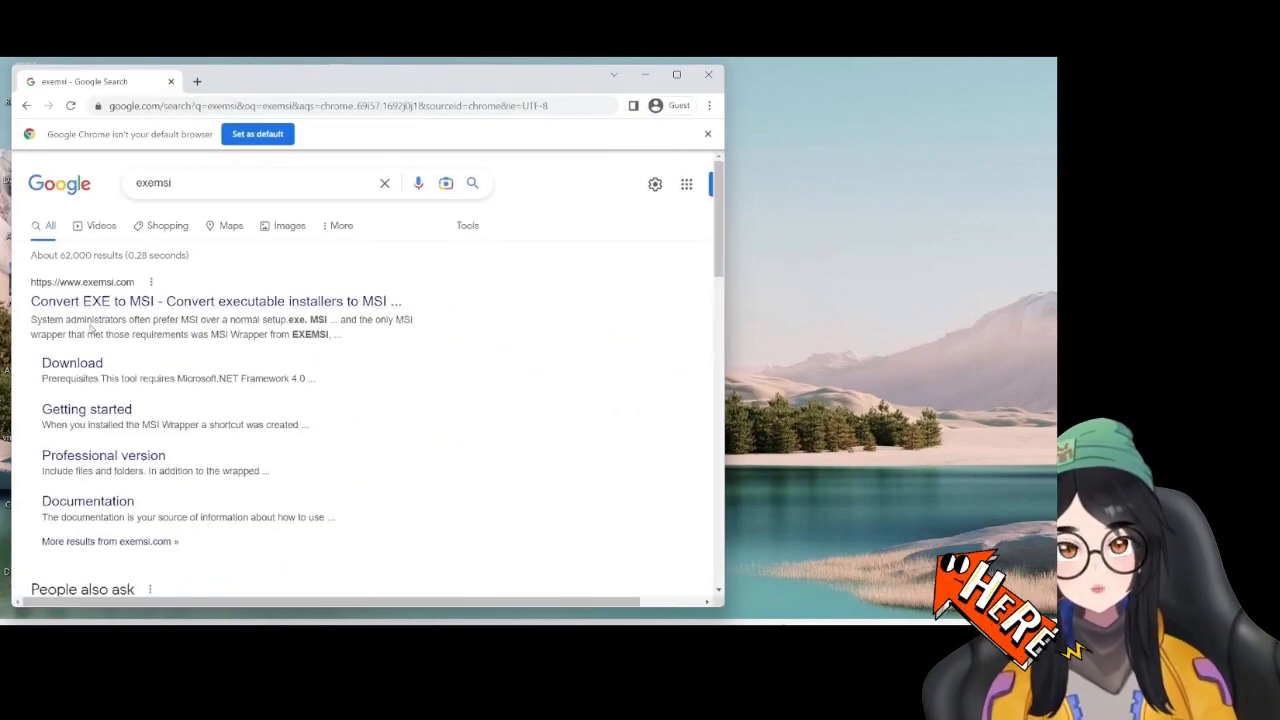
left_click(122, 305)
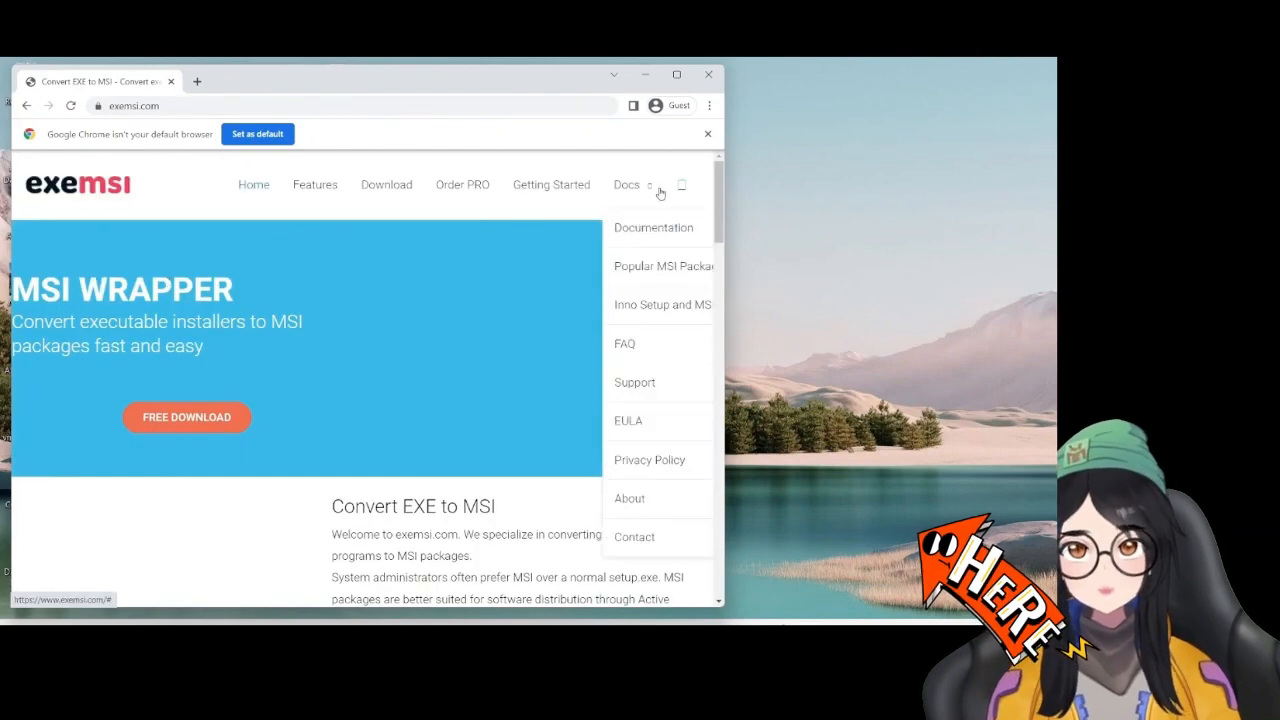
Look up the Firefox 14.0.1 MSI package among exemsi.com's Popular MSI Packages, then close the browser
left_click(676, 74)
mouse_move(845, 199)
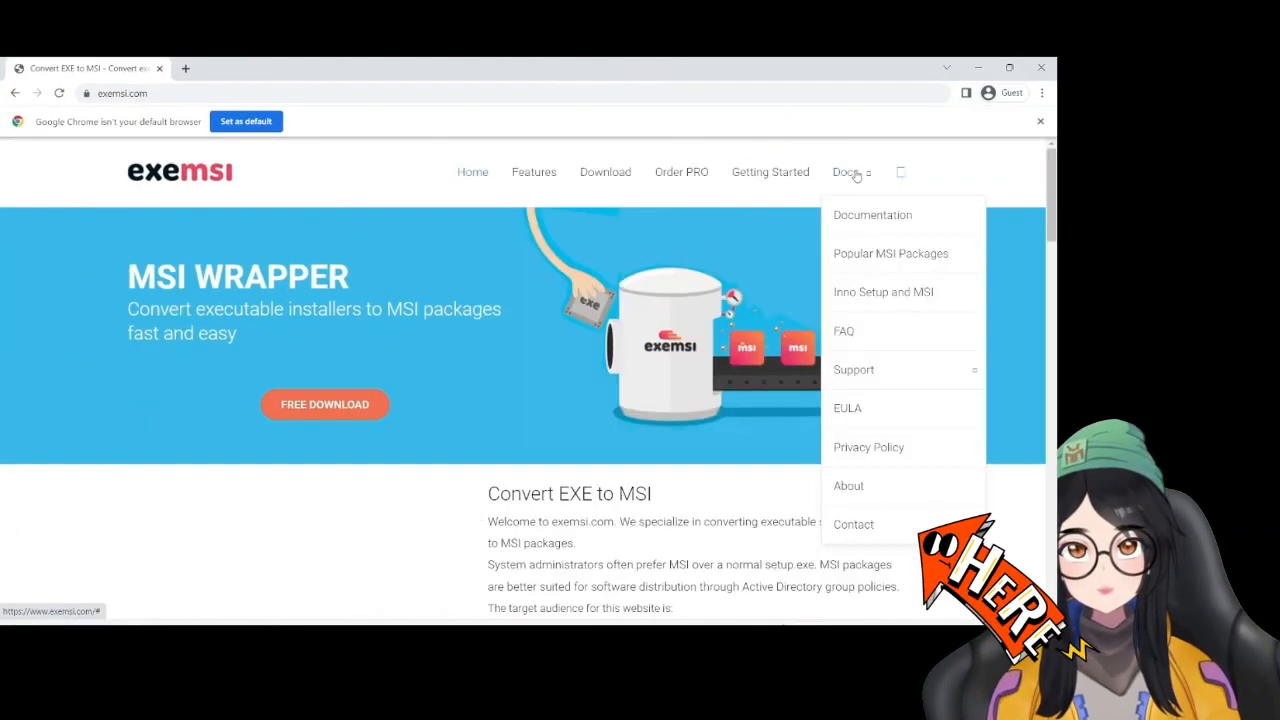
left_click(870, 255)
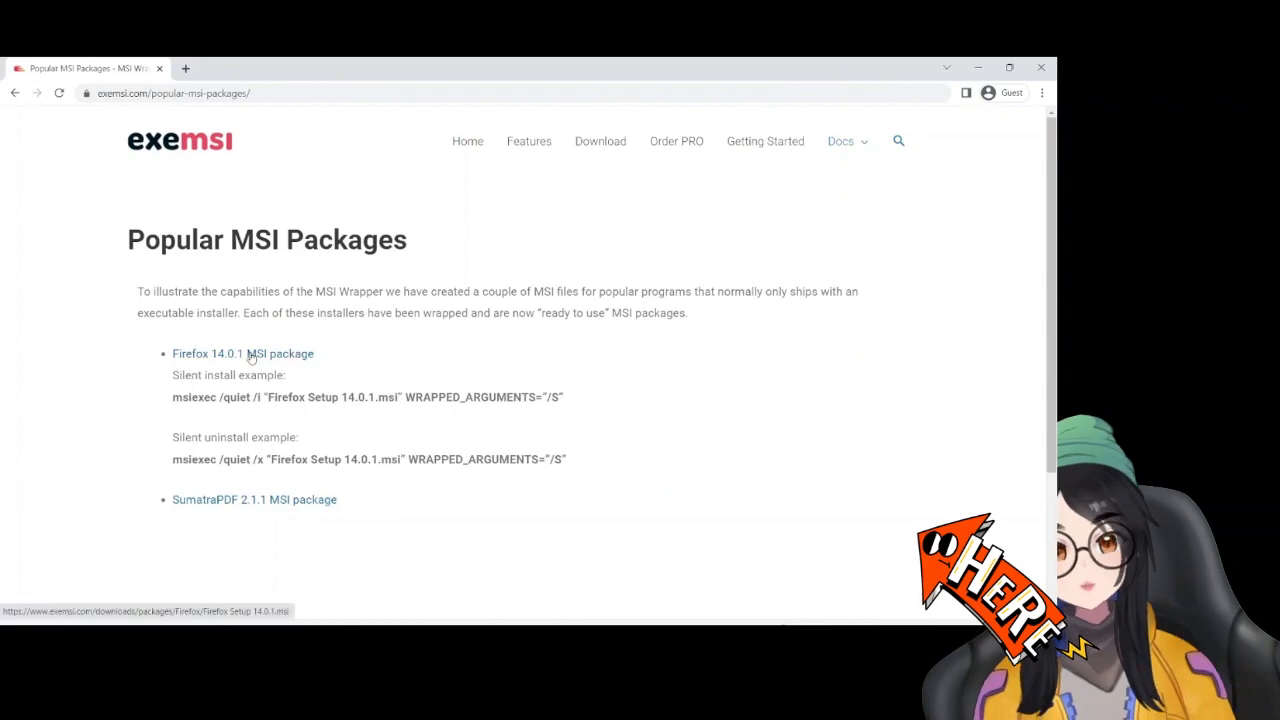
left_click(1041, 67)
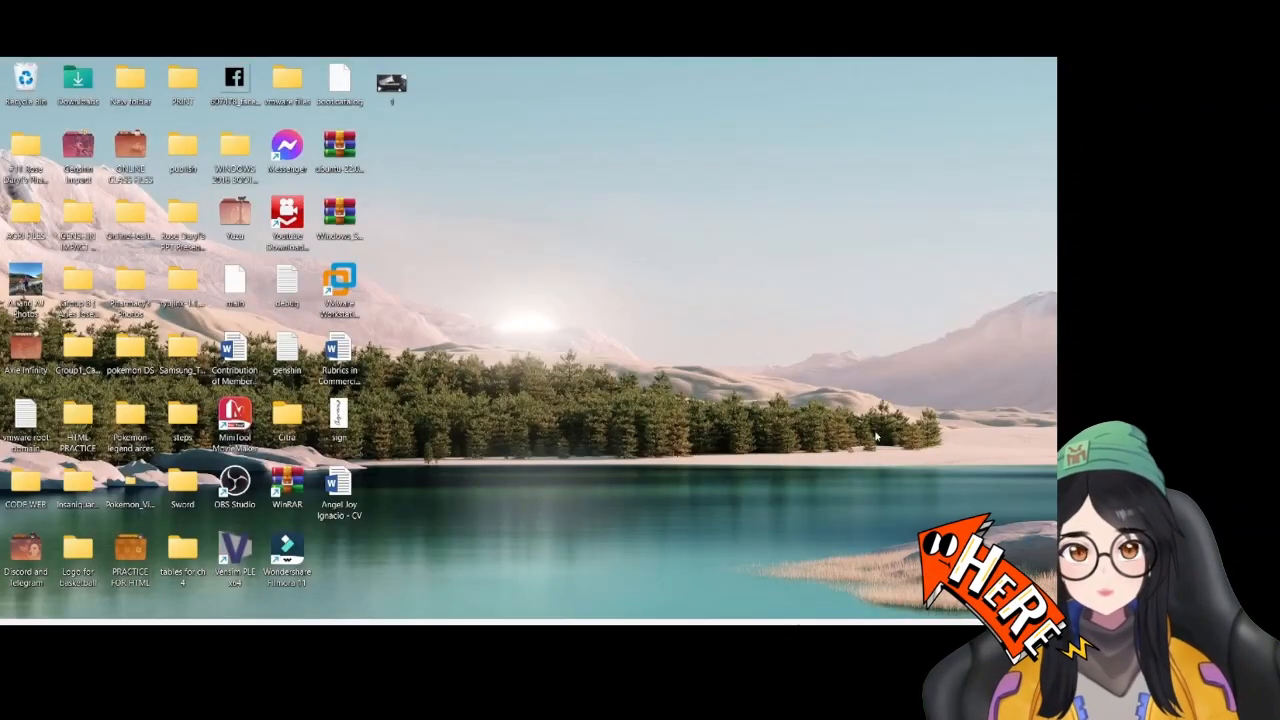
Switch to the Windows Server 2016 virtual machine in VMware Workstation and copy Firefox Setup 14.0.1 from the host's Downloads folder onto its desktop
mouse_move(762, 636)
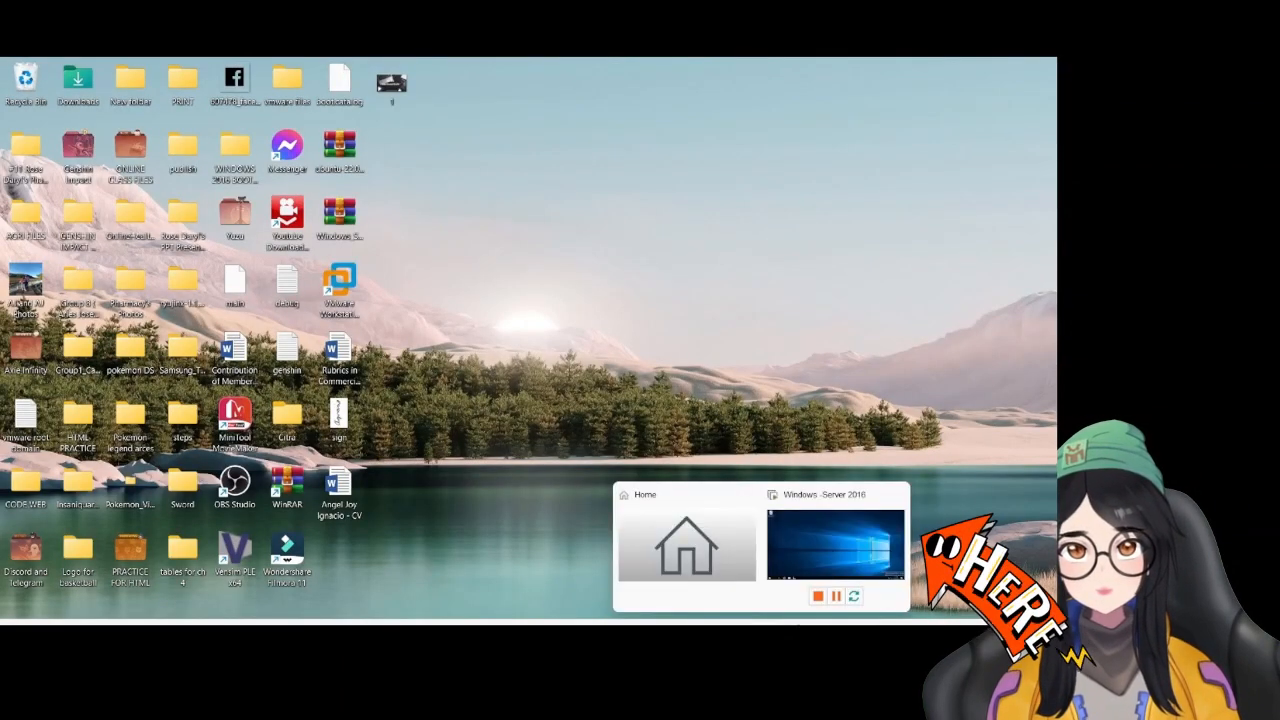
left_click(835, 545)
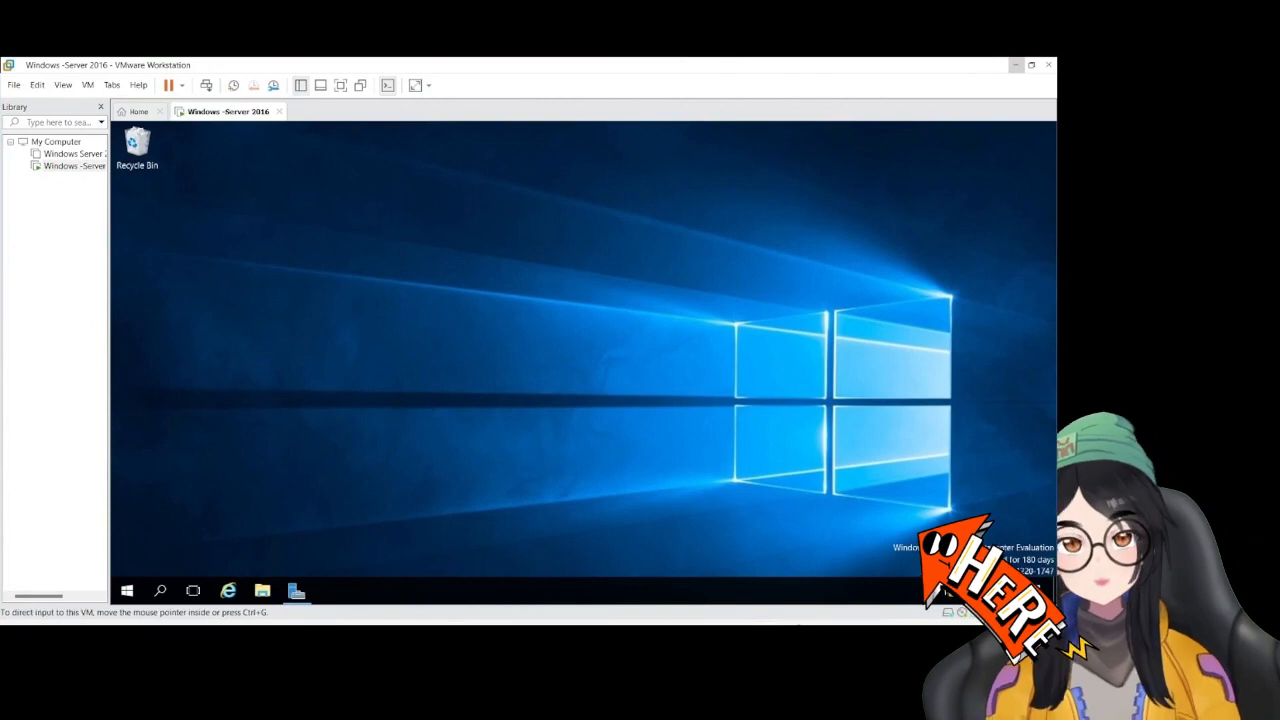
left_click(692, 637)
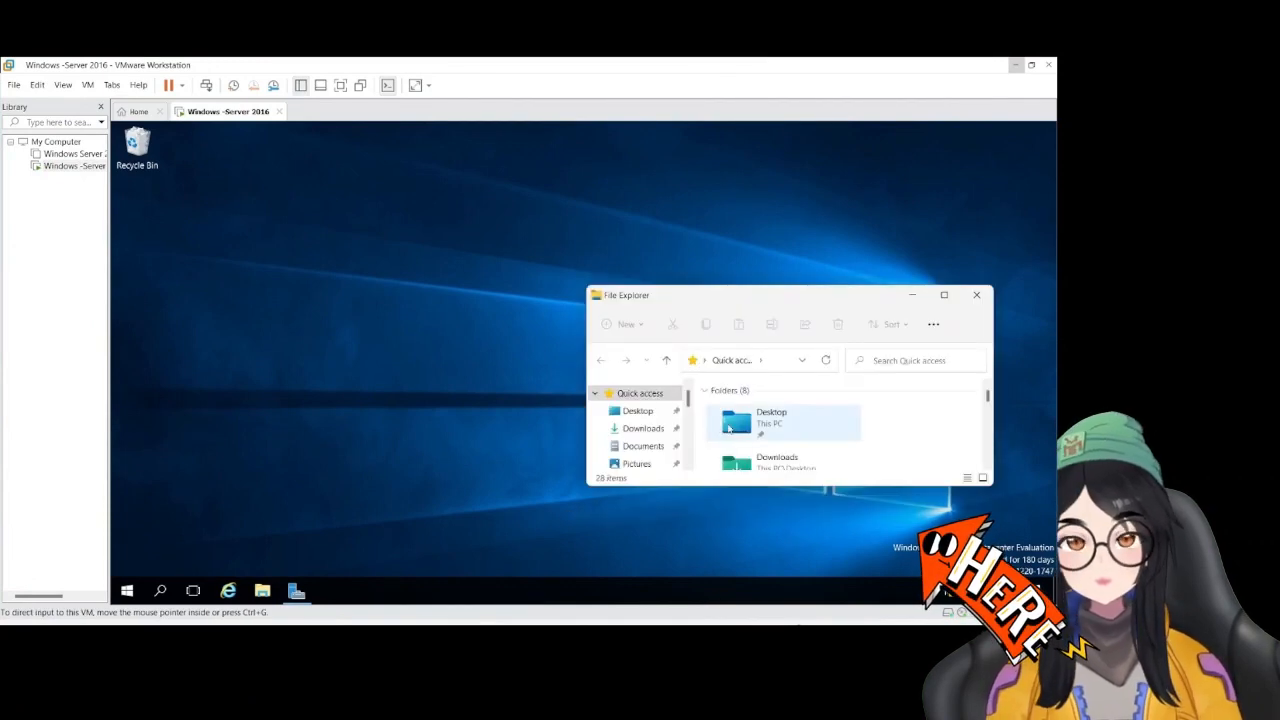
left_click(643, 428)
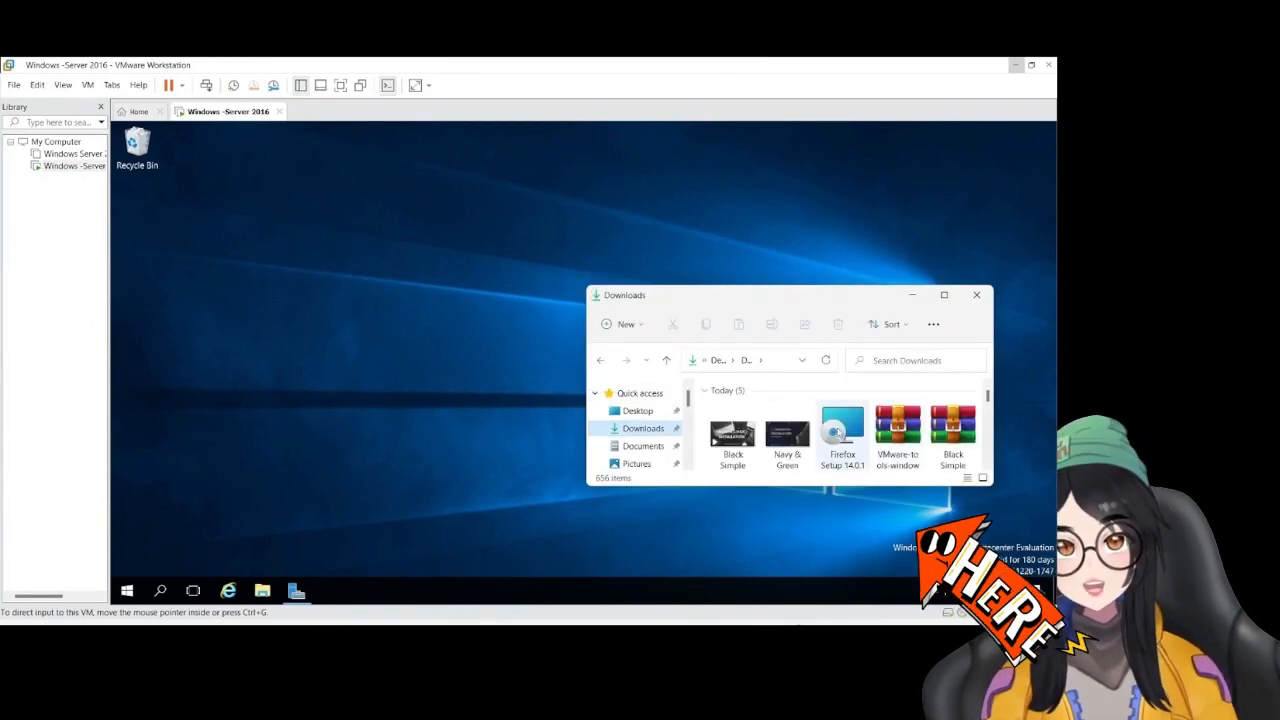
left_click_drag(843, 430, 257, 331)
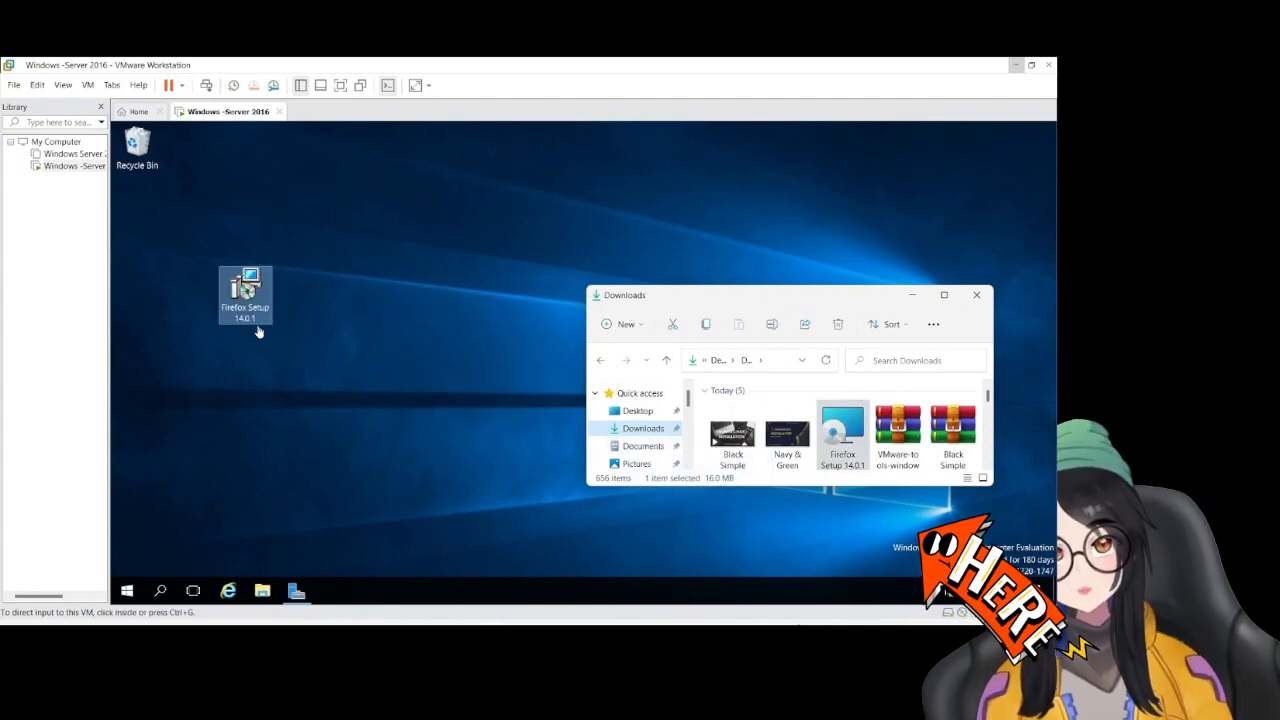
left_click(434, 378)
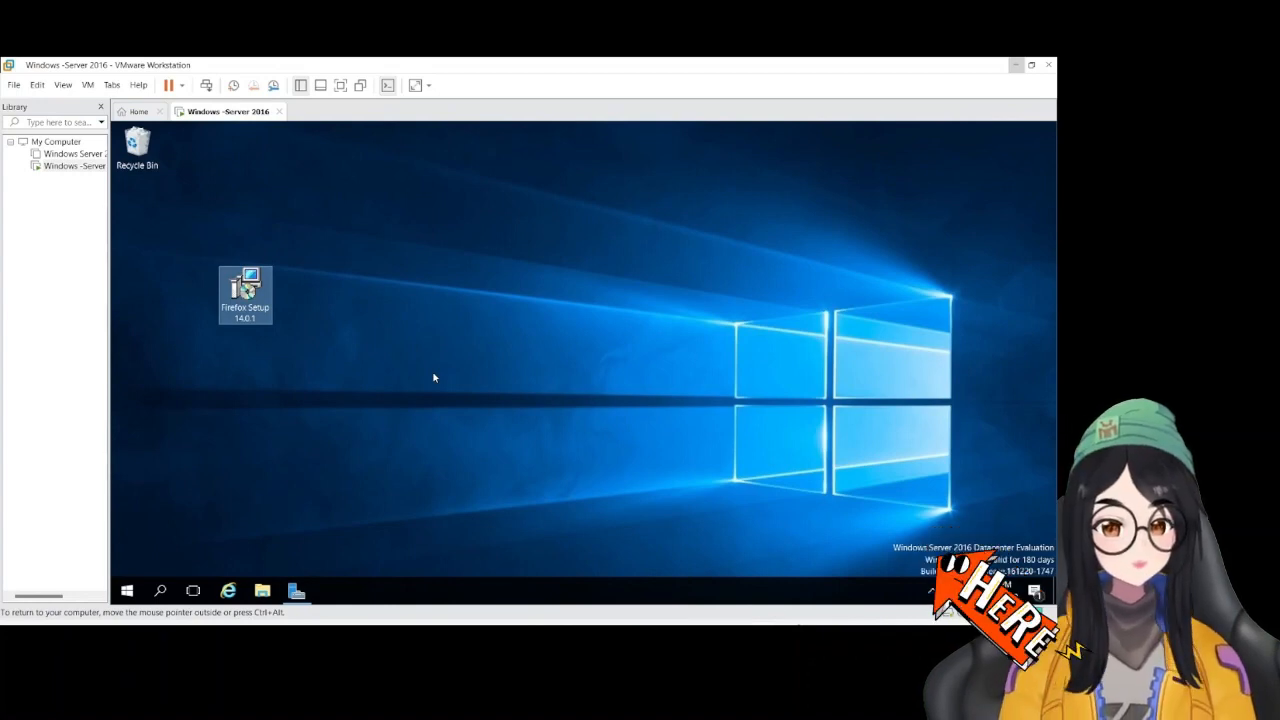
left_click(866, 637)
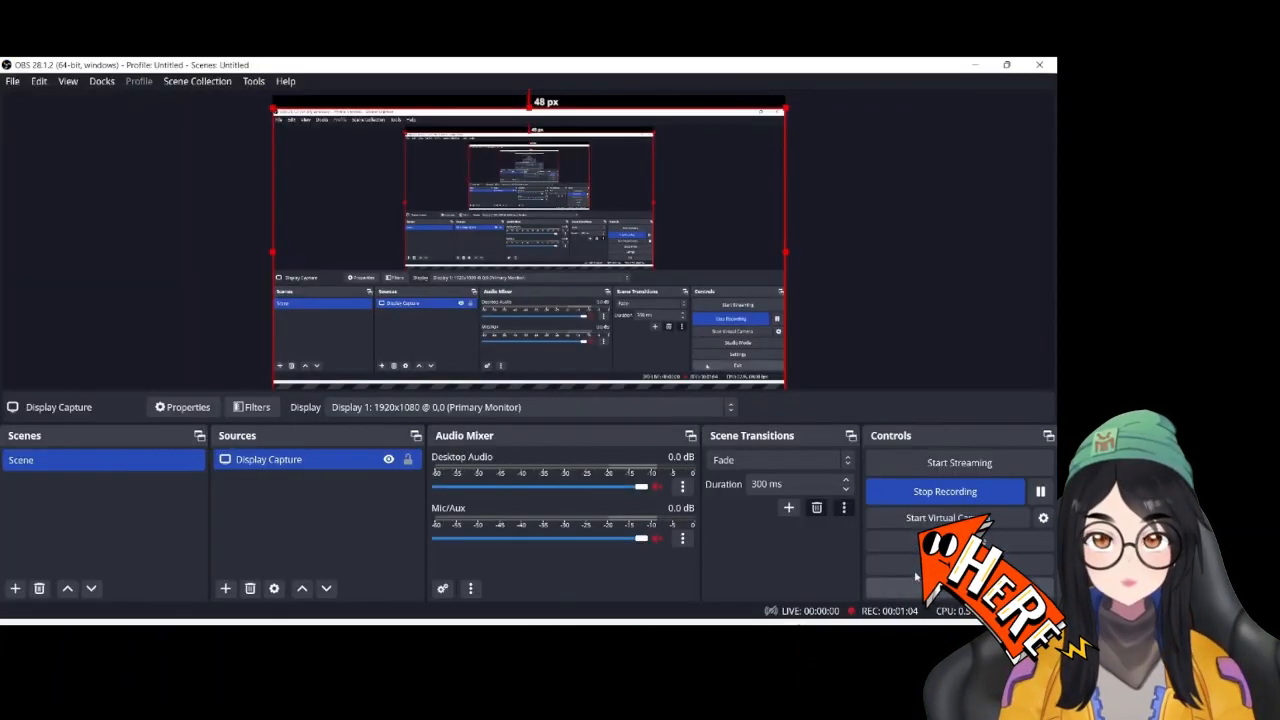
left_click(982, 64)
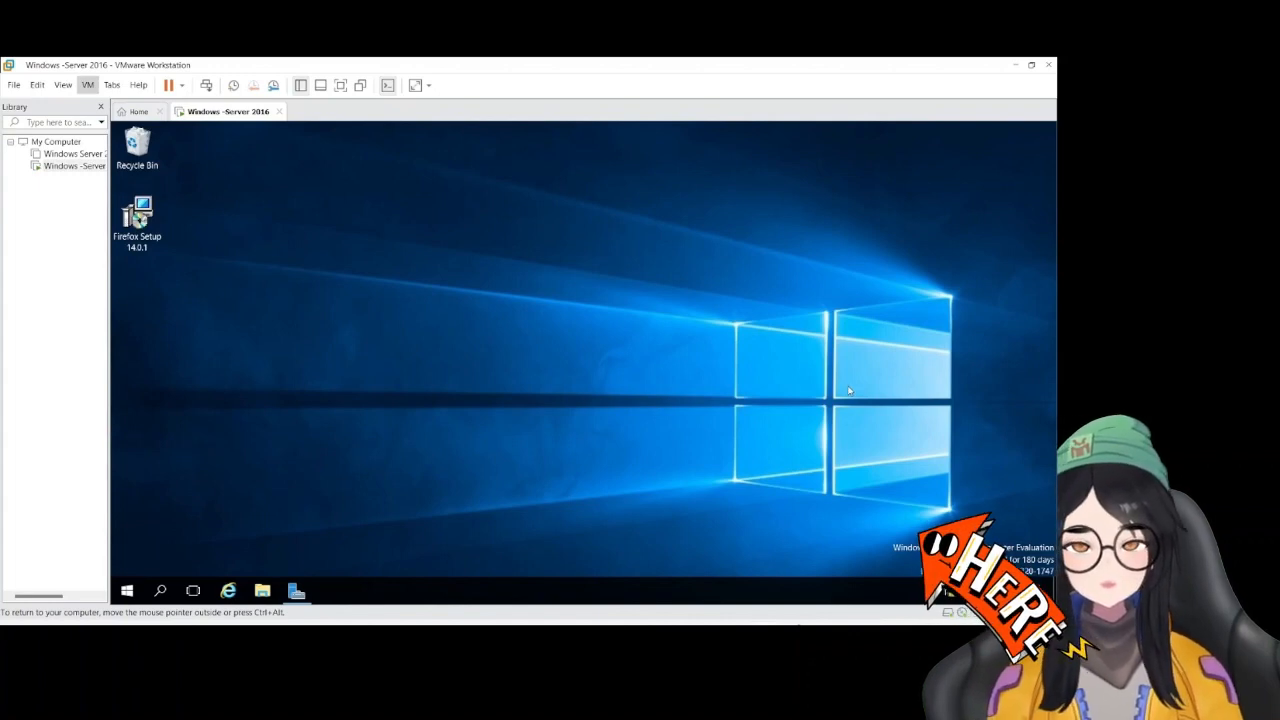
Create a new folder named ff on the server's desktop
right_click(371, 343)
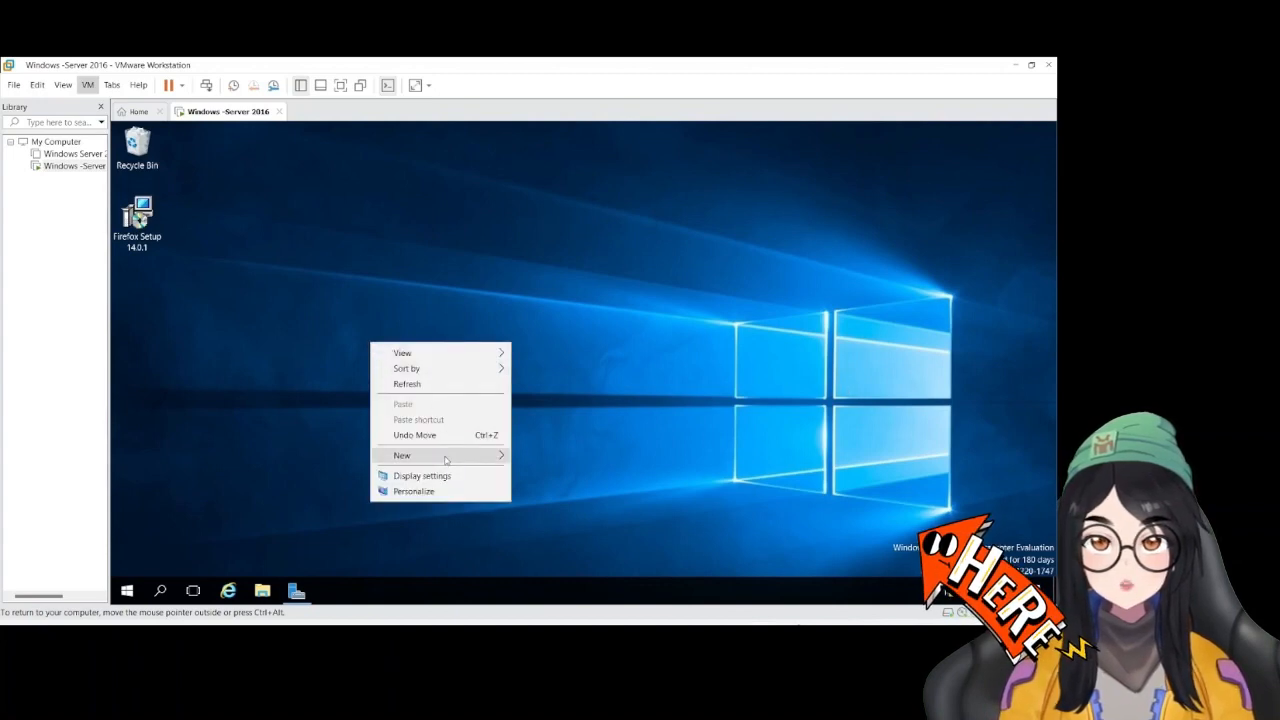
mouse_move(445, 455)
left_click(546, 456)
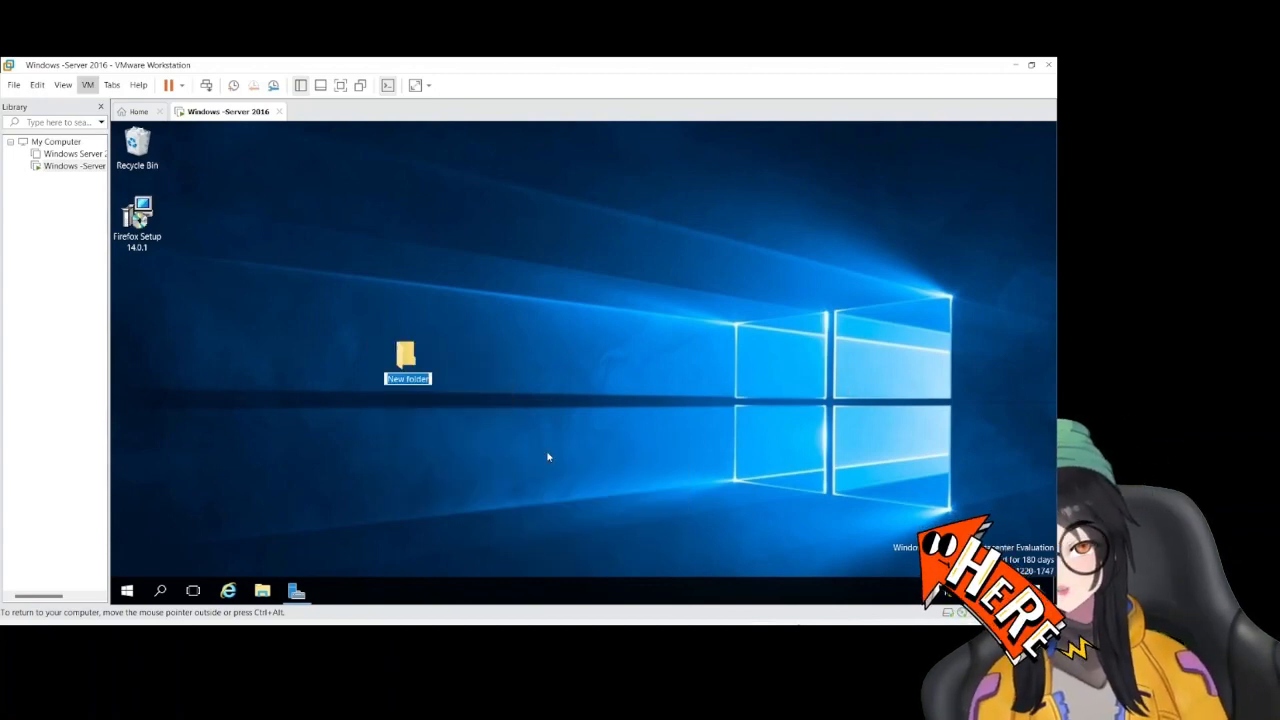
type("ff")
key("Return")
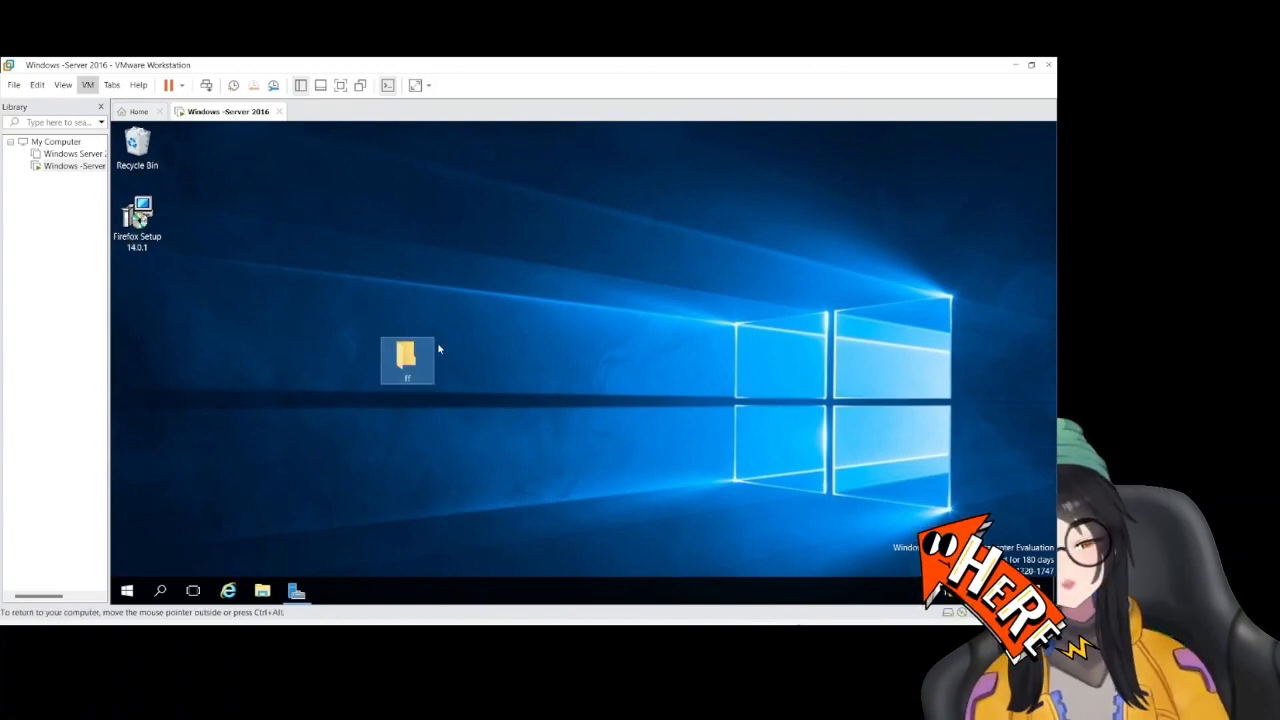
Move the Firefox Setup 14.0.1 installer into the ff folder and check the folder's contents
left_click_drag(140, 215, 408, 350)
double_click(408, 356)
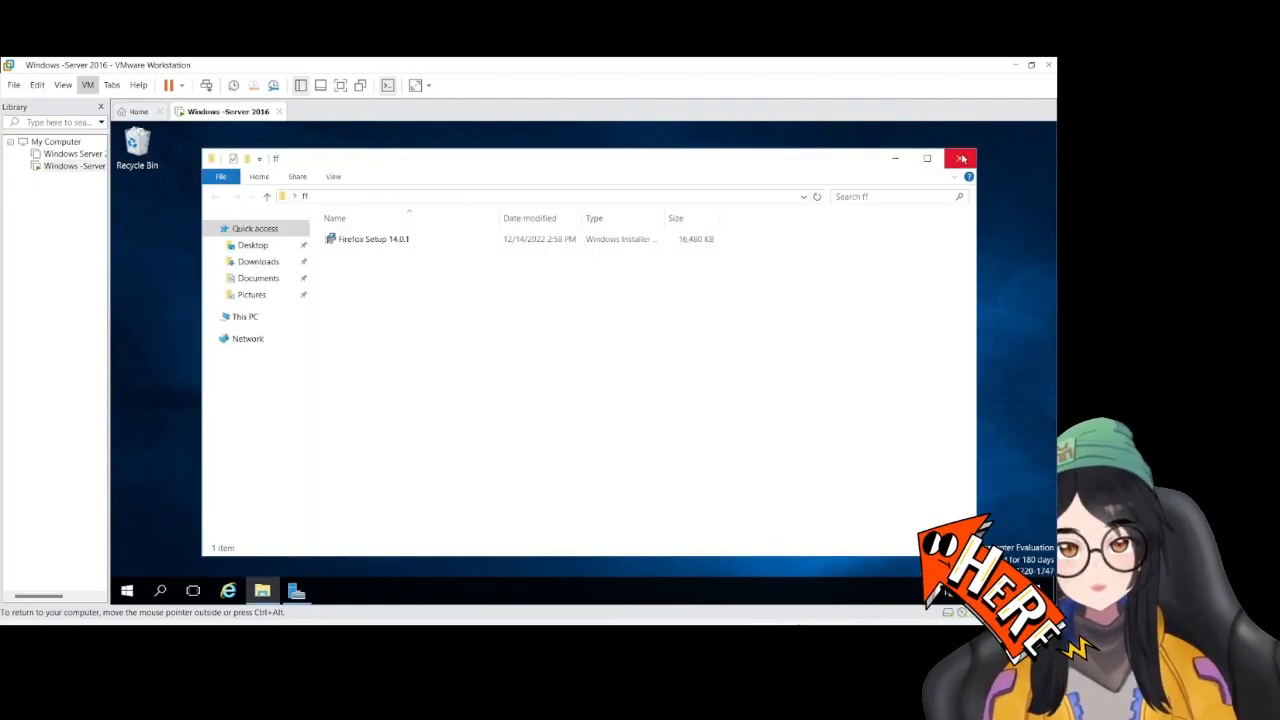
left_click(959, 158)
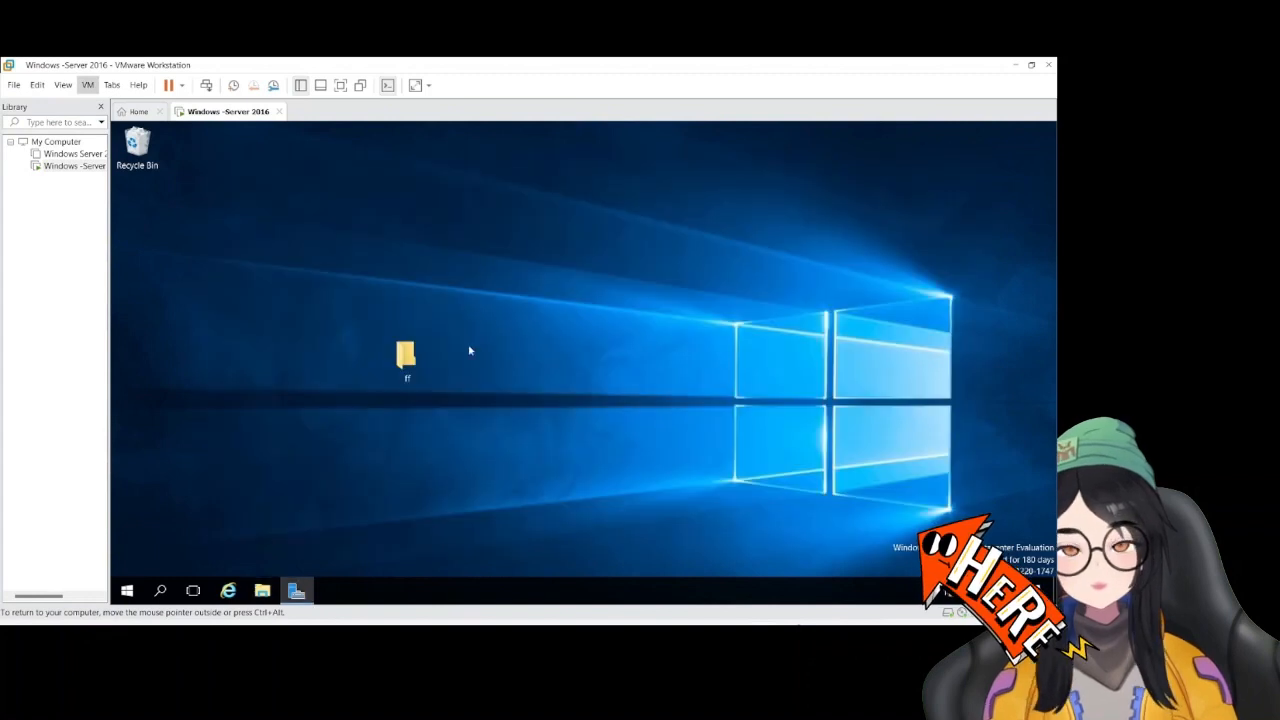
Enable sharing of the ff folder in its advanced sharing settings
right_click(423, 364)
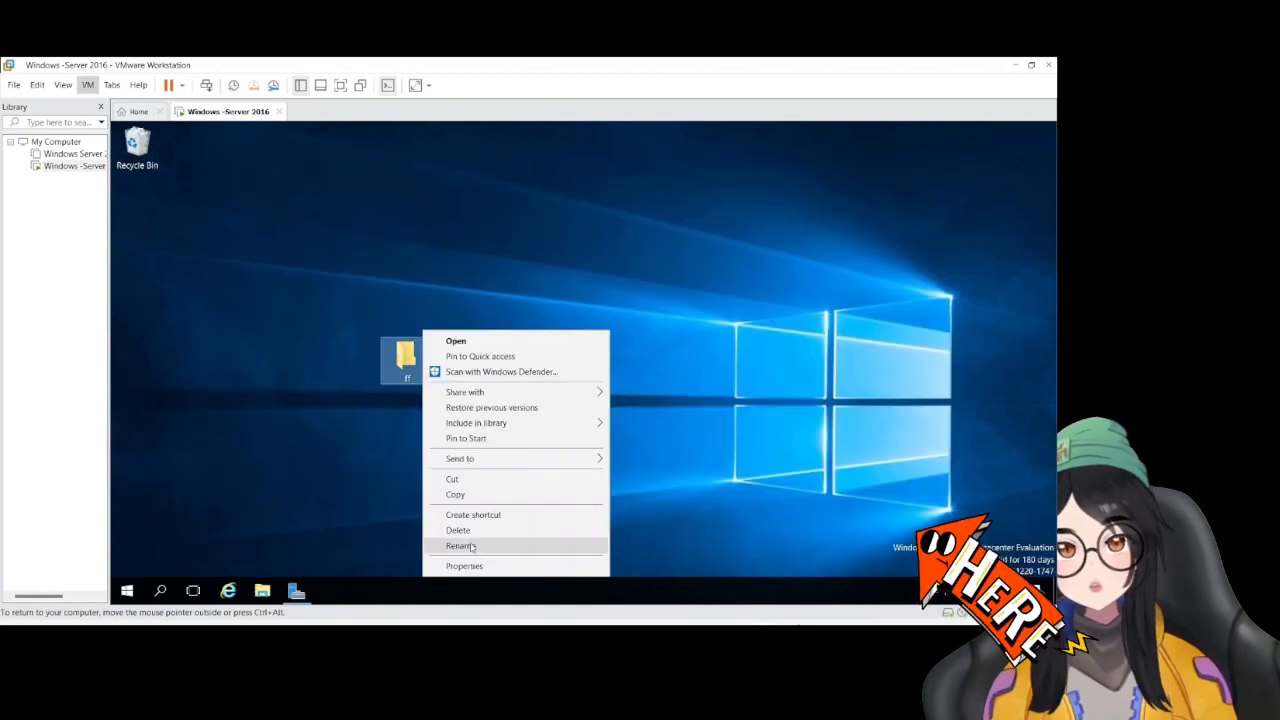
left_click(477, 571)
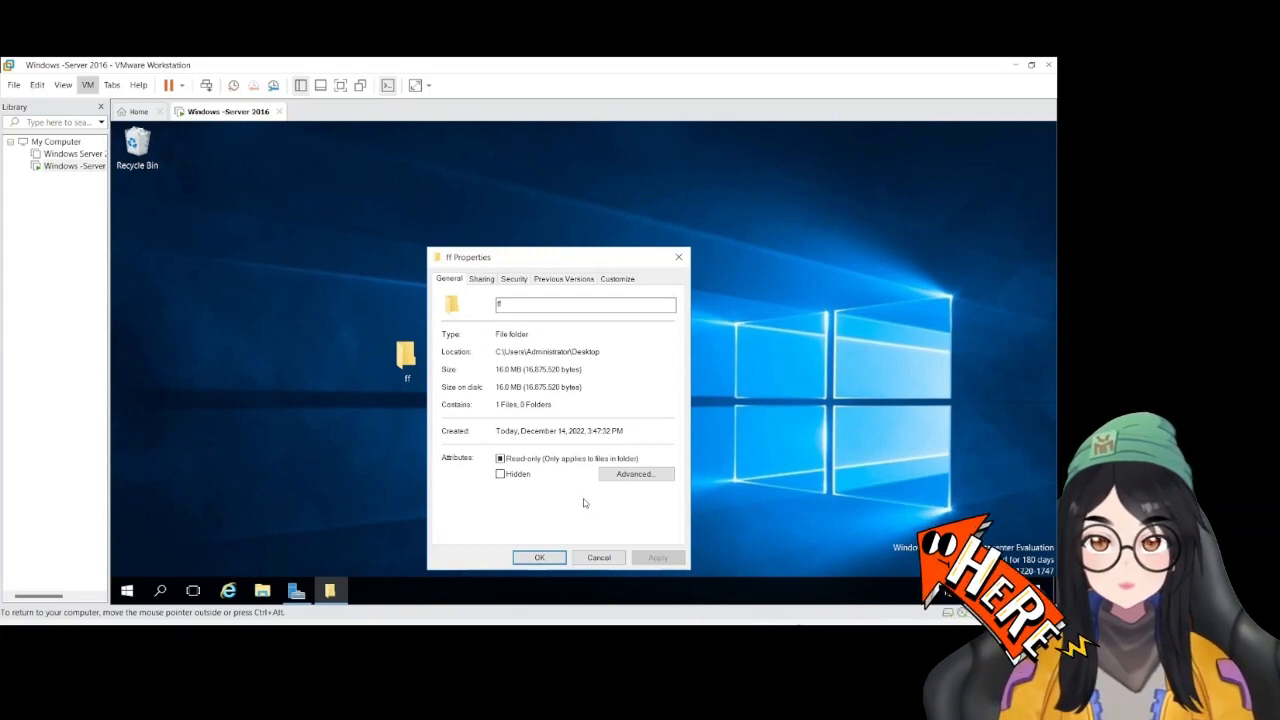
left_click(482, 280)
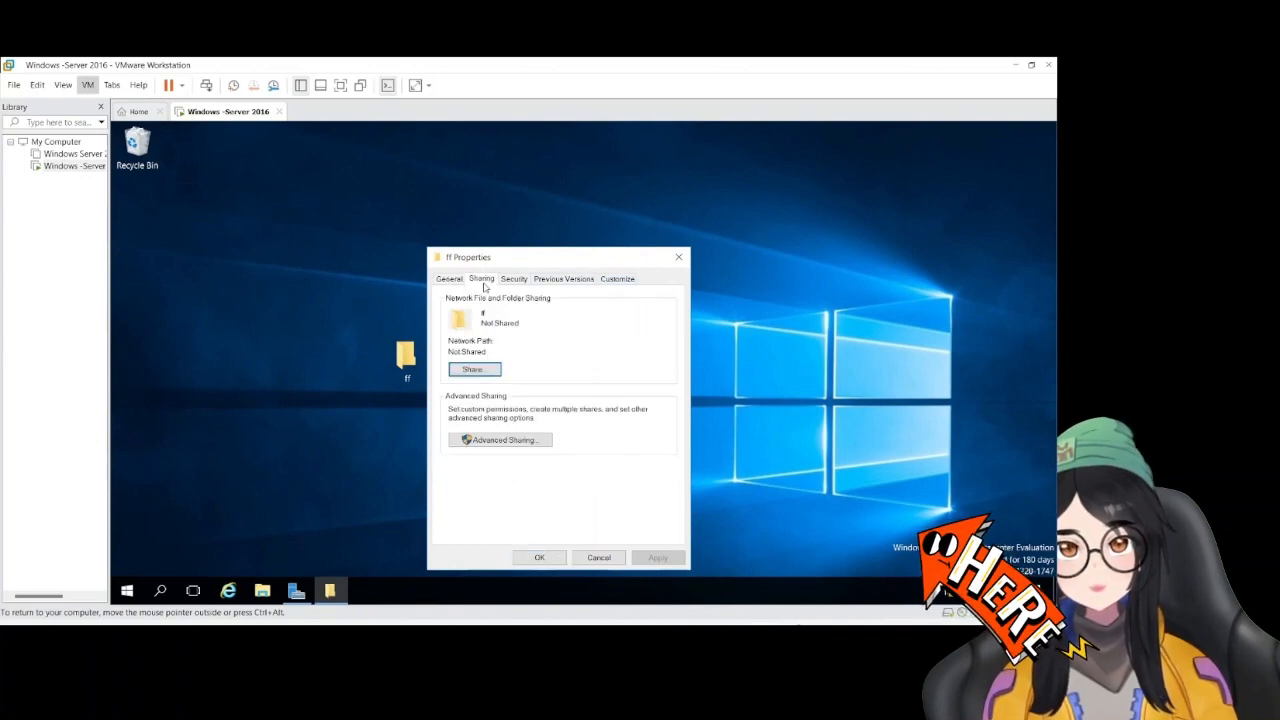
left_click(492, 440)
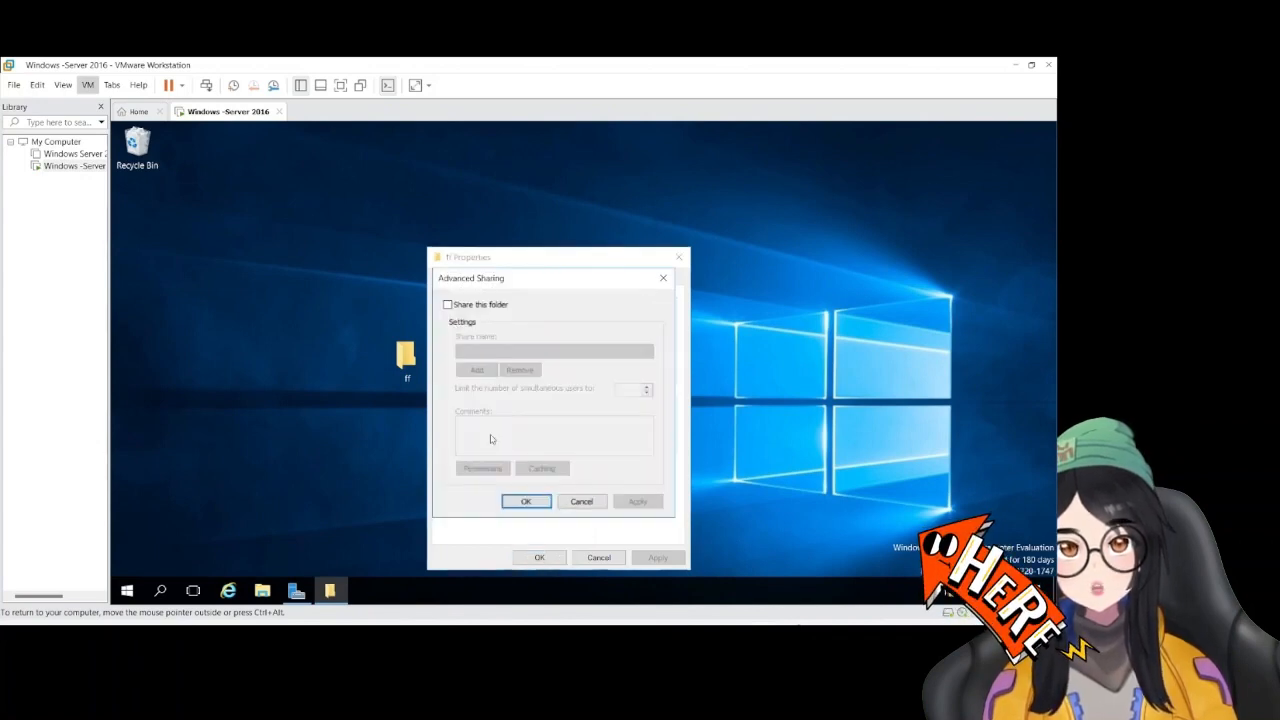
left_click(448, 305)
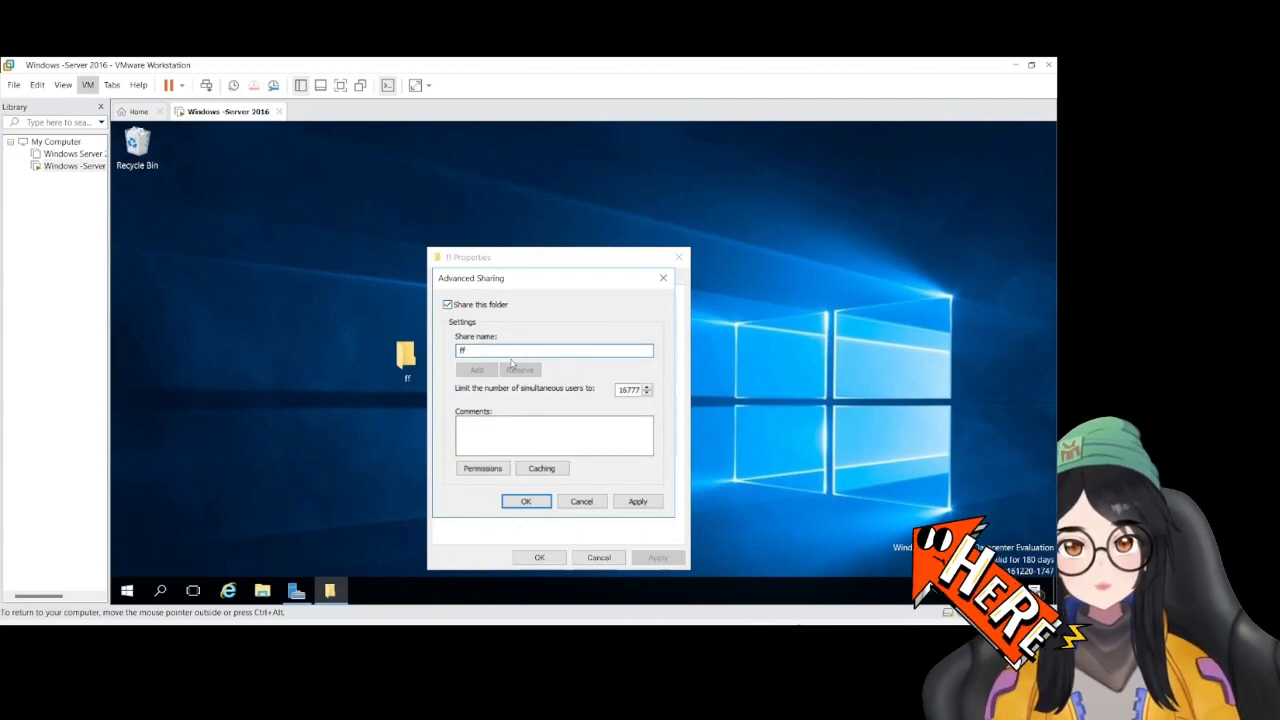
Set the folder's share name to ff$ and apply the advanced sharing settings
left_click(511, 358)
type("$")
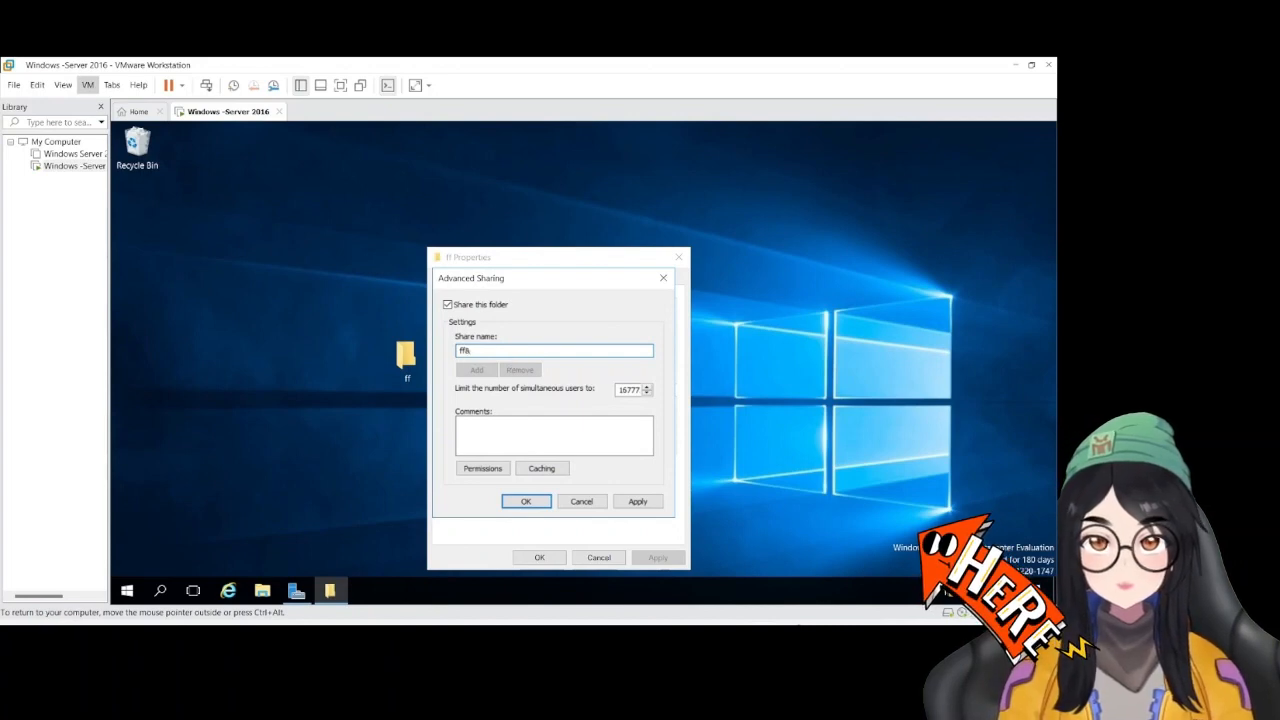
key("BackSpace")
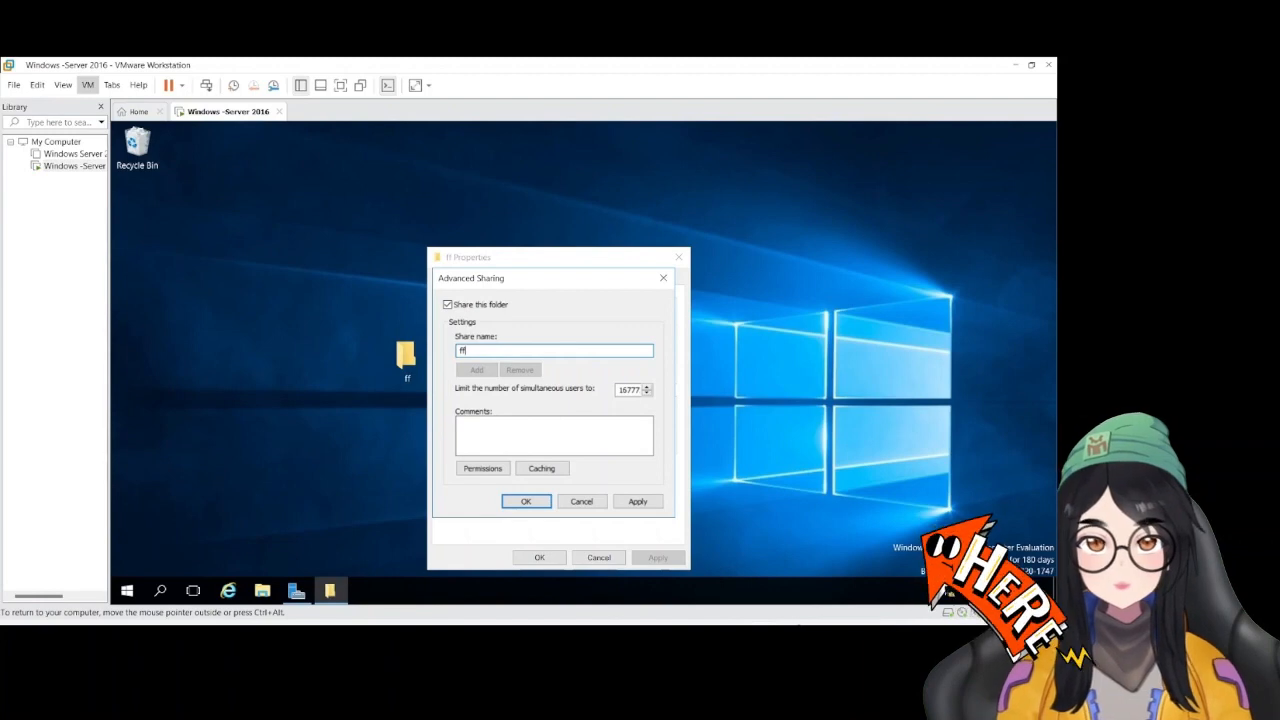
type("$")
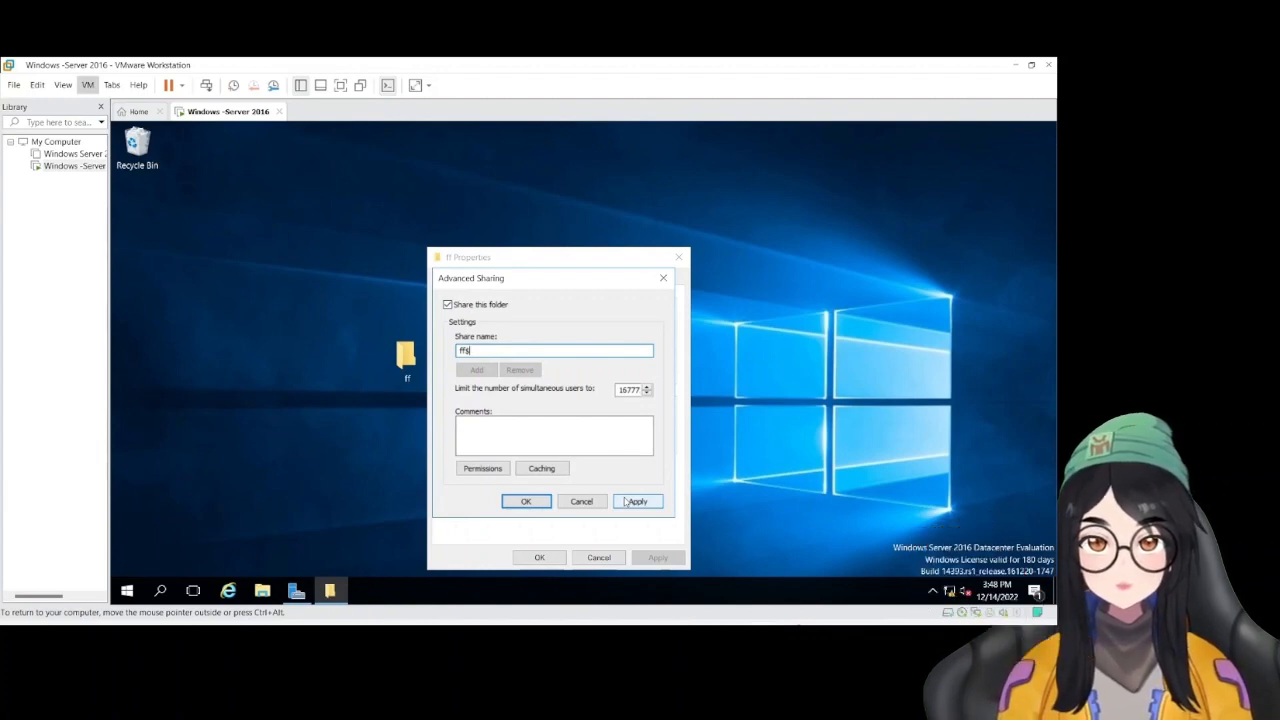
left_click(625, 502)
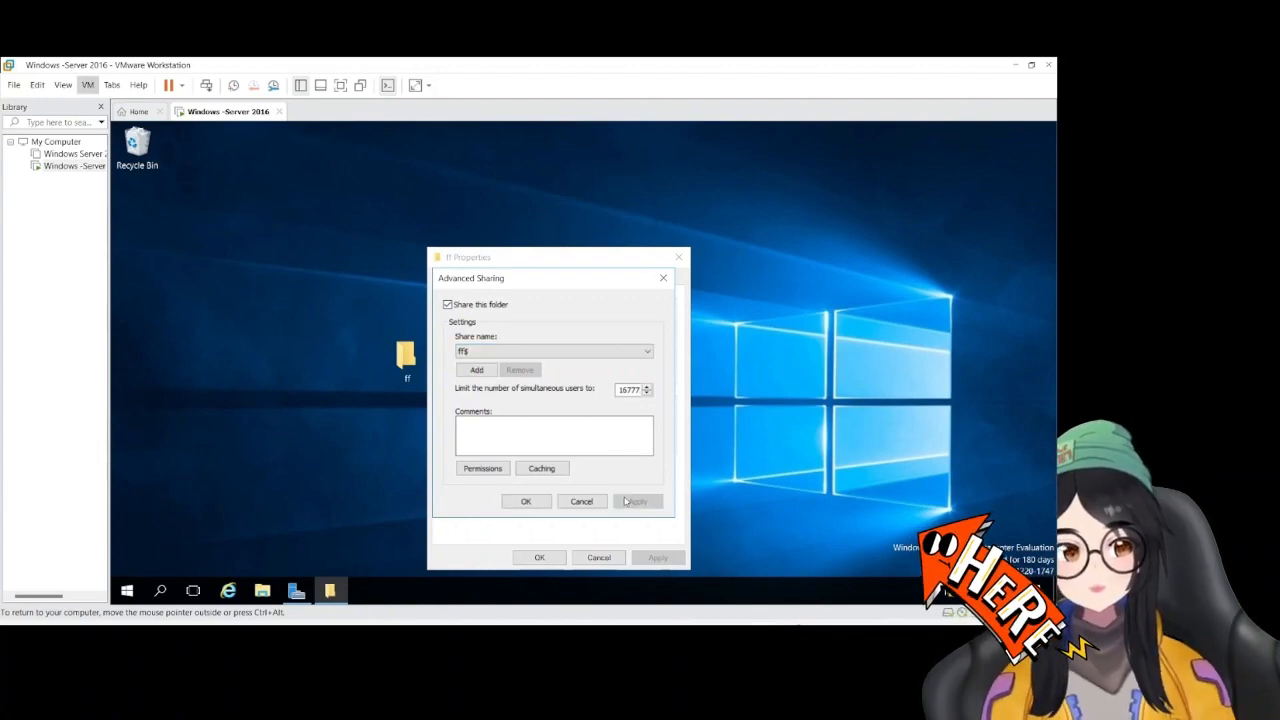
left_click(527, 501)
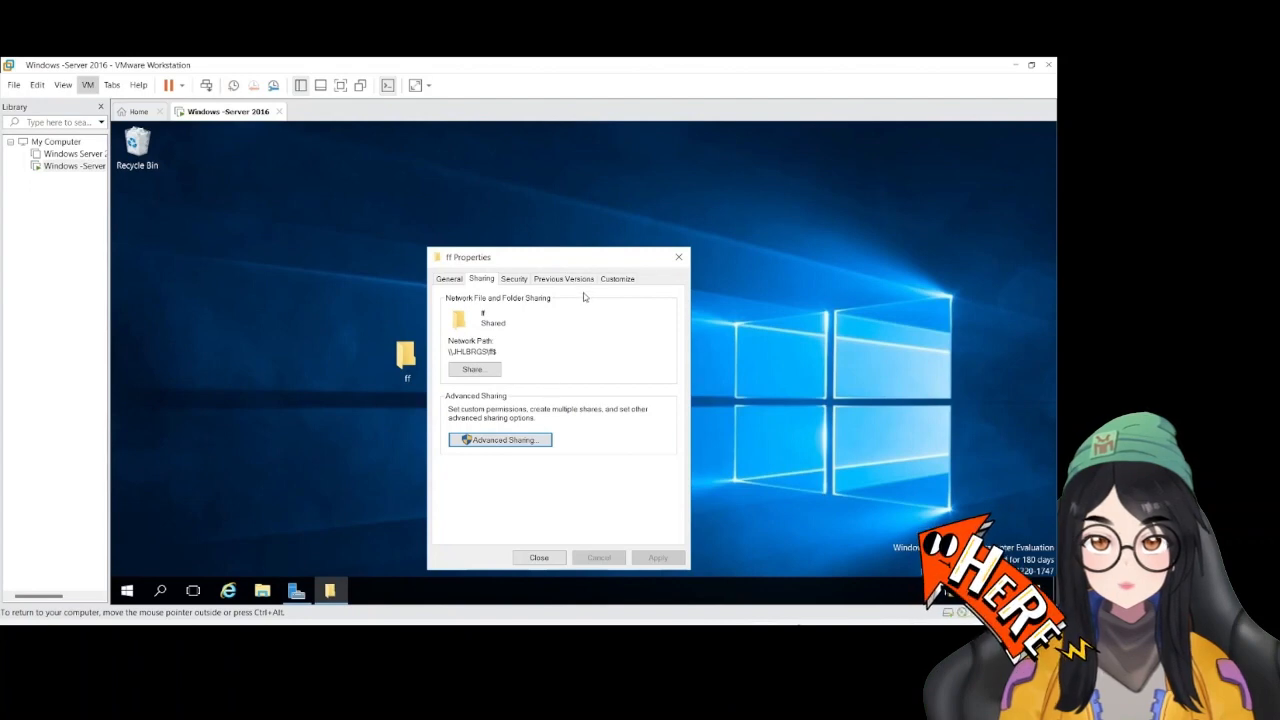
Copy the network path of the shared ff folder and close its properties
left_click_drag(500, 353, 446, 352)
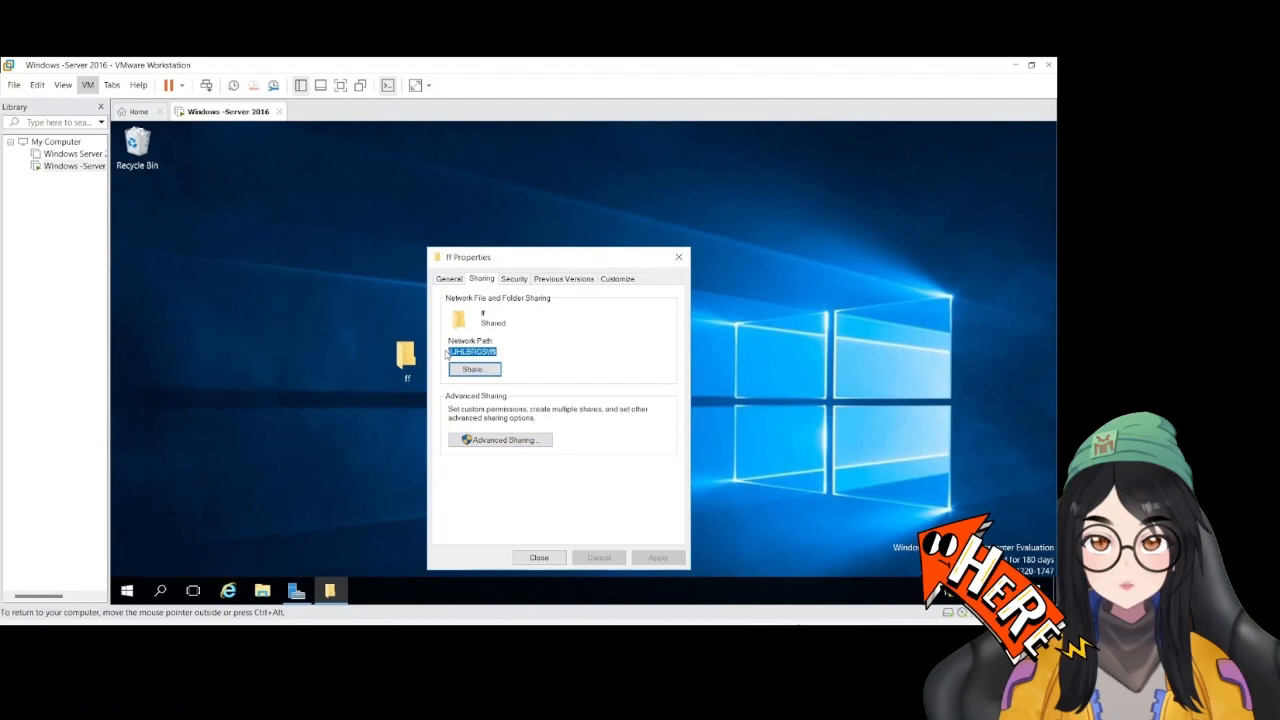
right_click(457, 351)
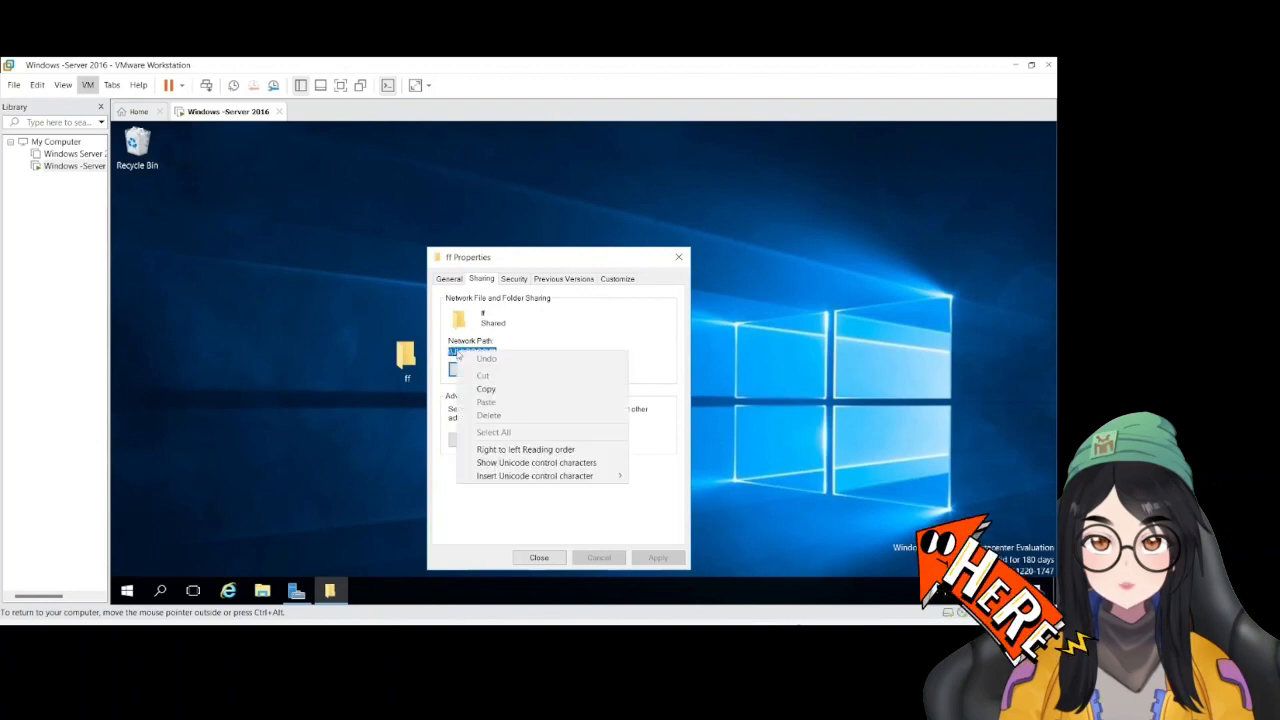
left_click(503, 390)
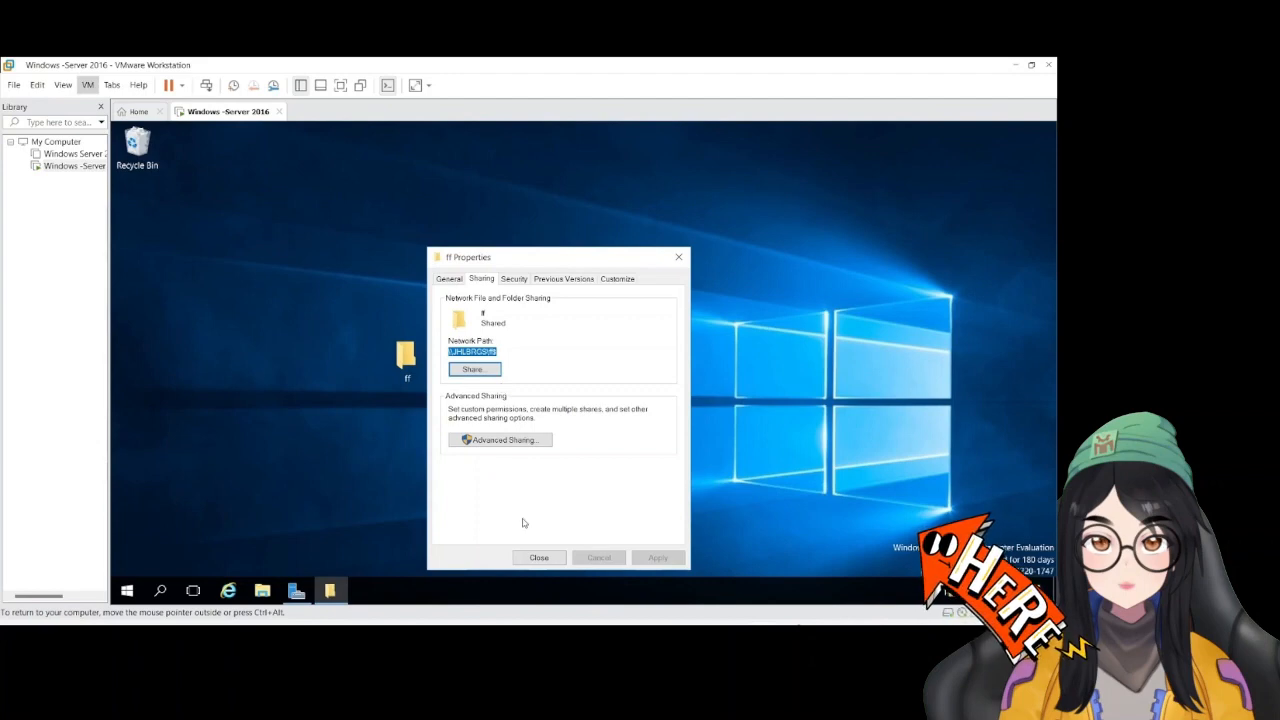
left_click(532, 558)
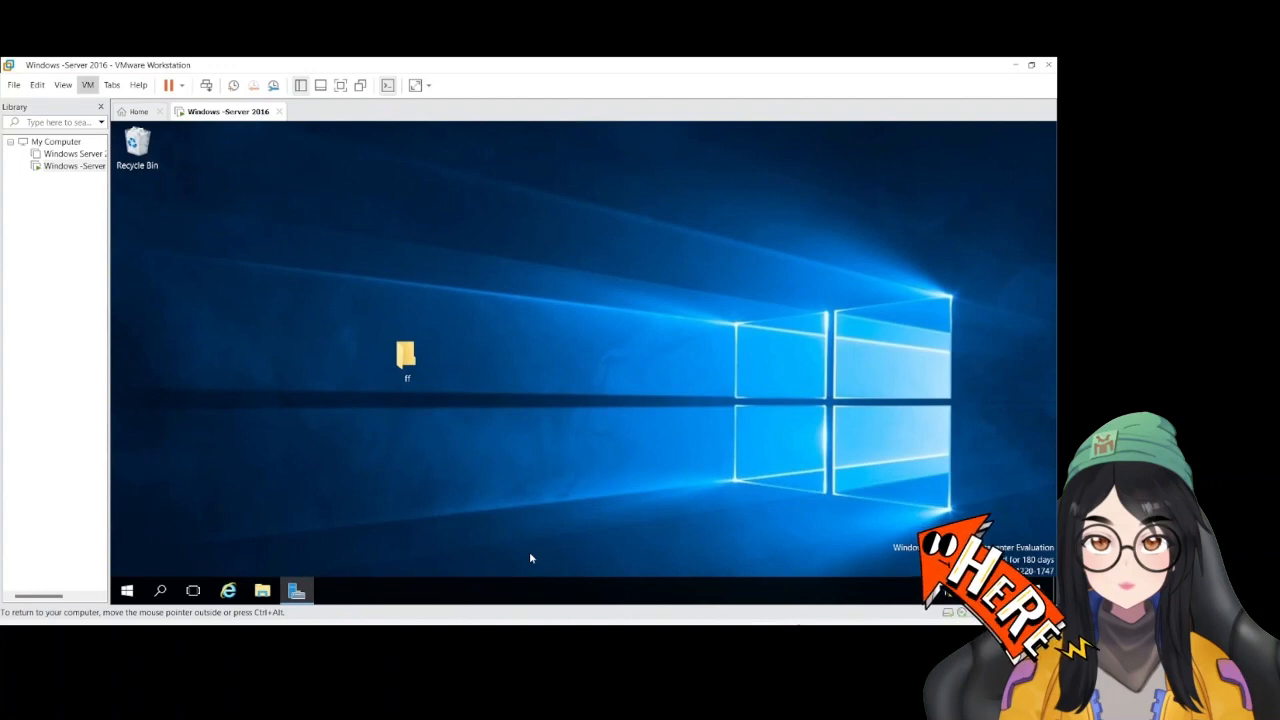
Open Group Policy Management from Server Manager and display the Group Policy Objects of the vmwareact.local domain, widening the tree column
left_click(308, 588)
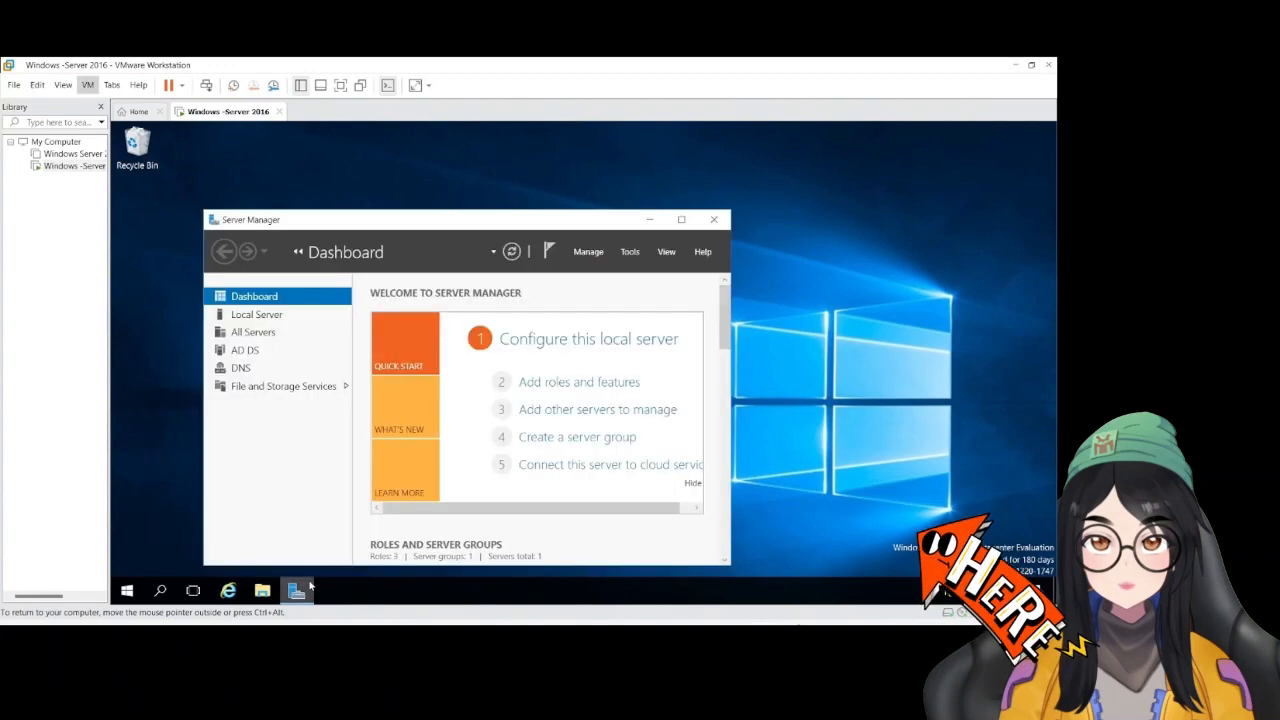
left_click(682, 220)
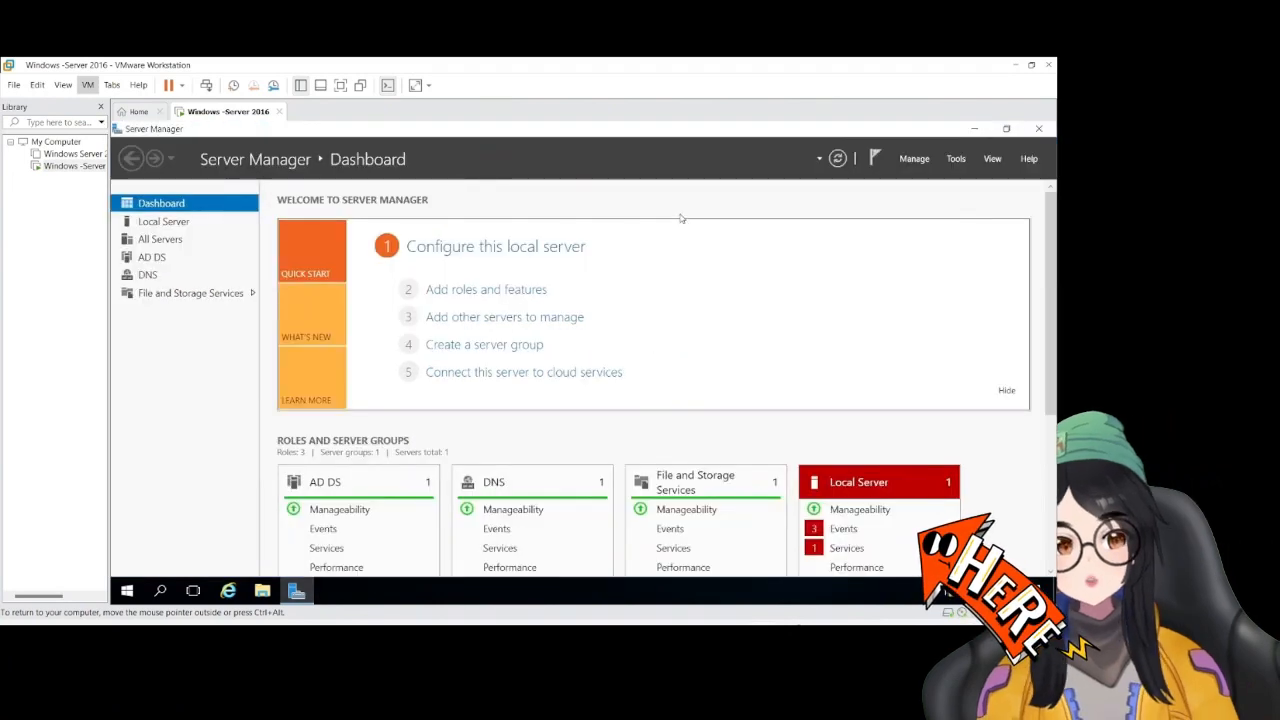
left_click(957, 159)
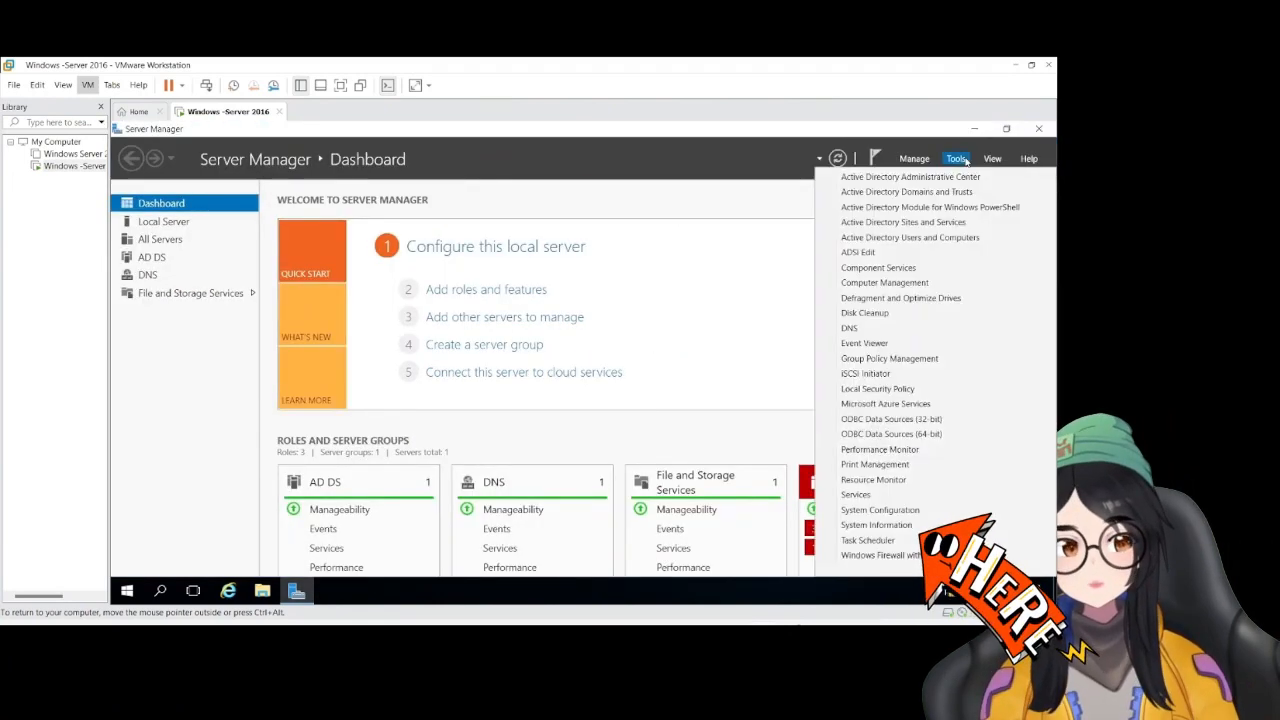
left_click(906, 358)
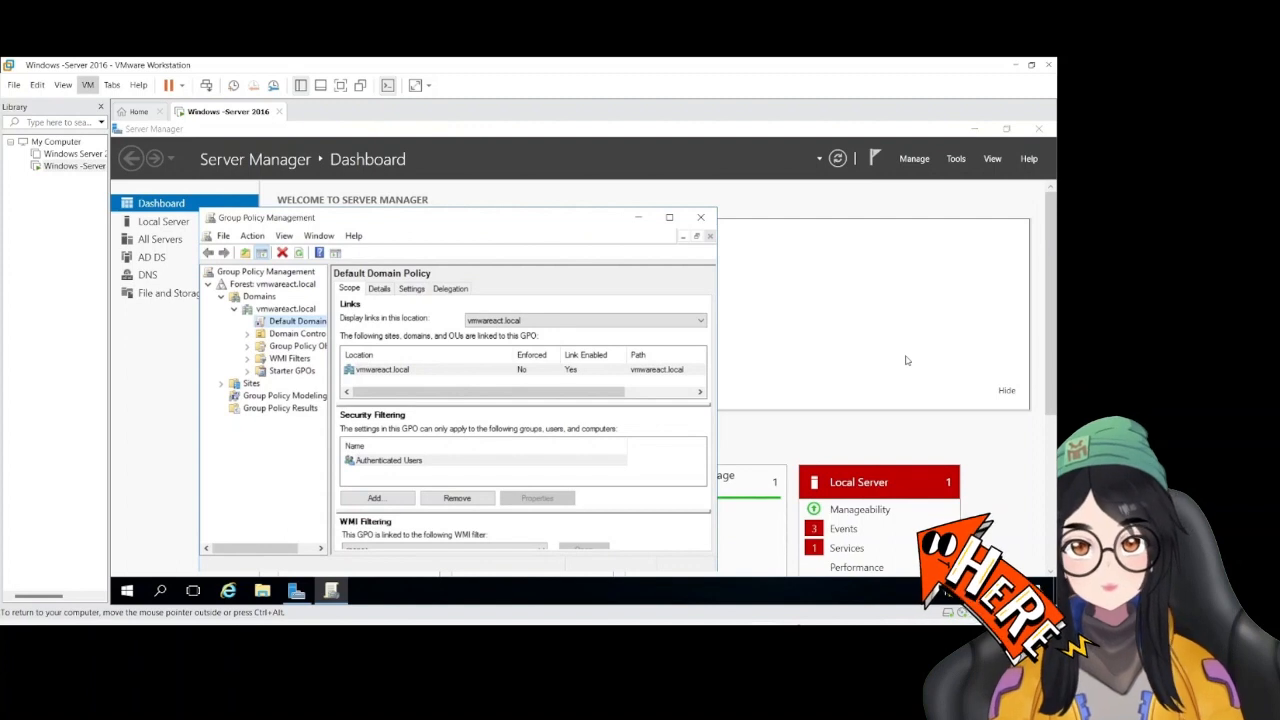
left_click(248, 346)
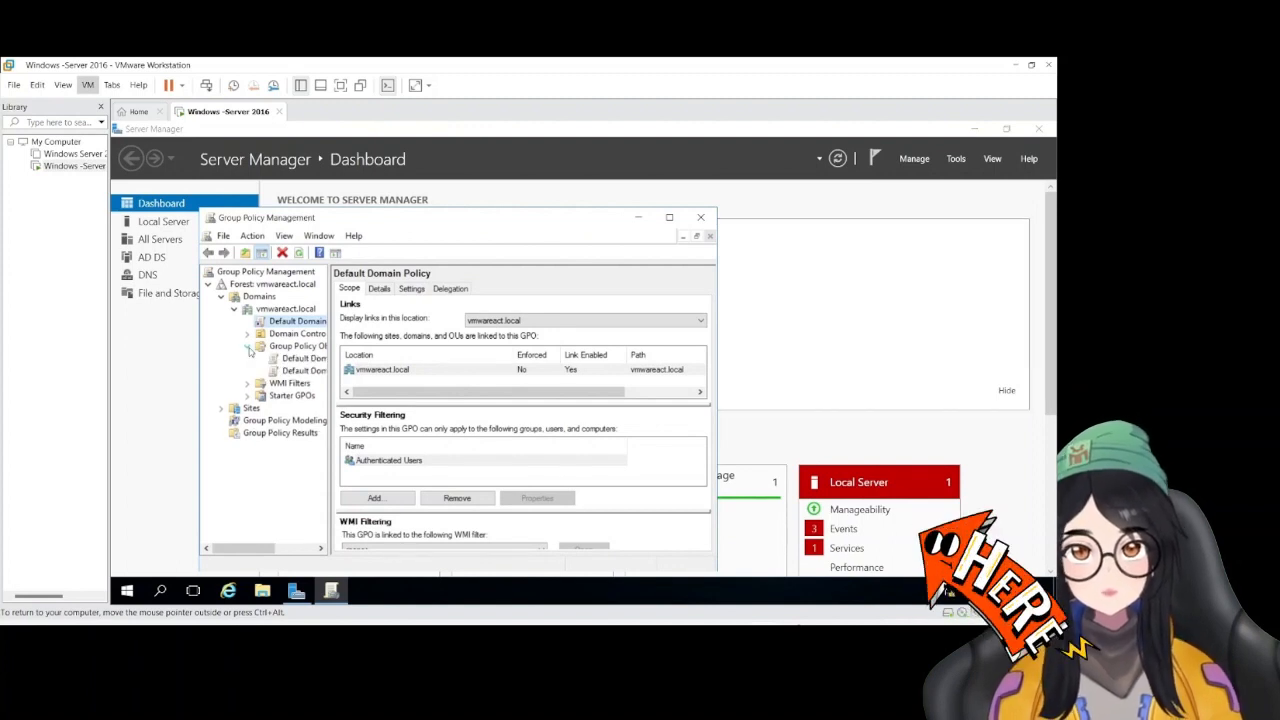
left_click(257, 347)
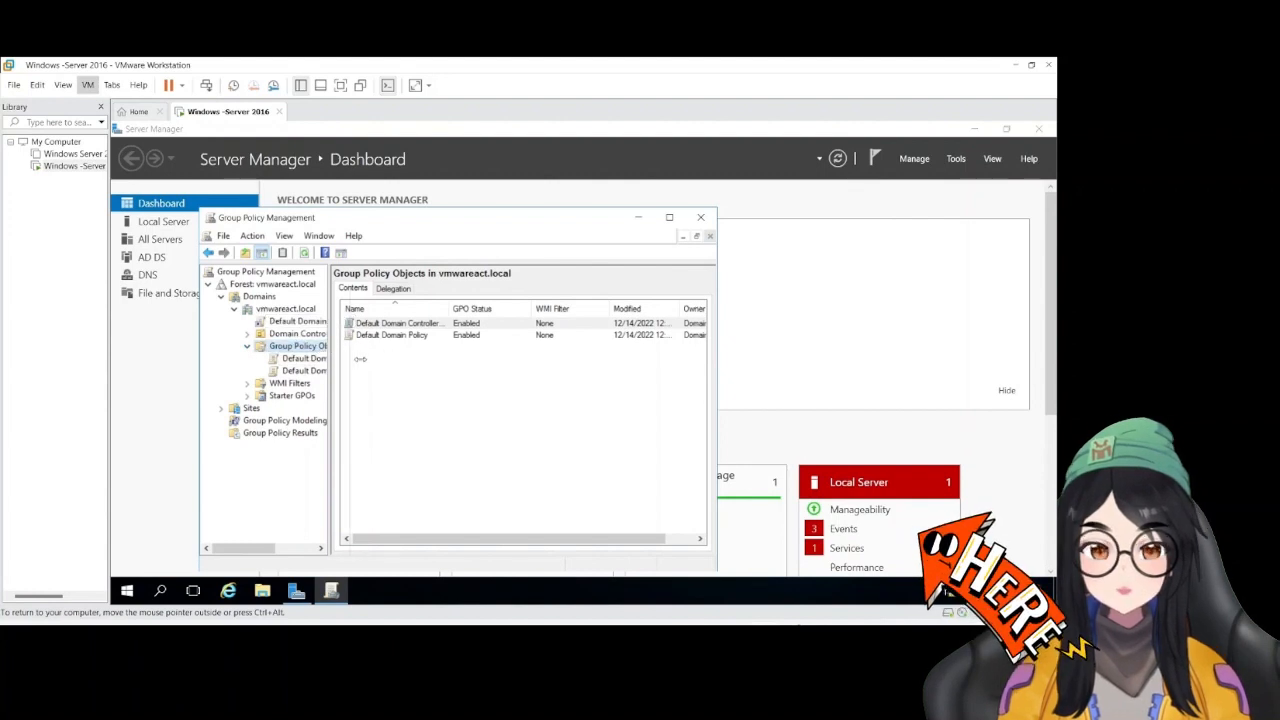
left_click_drag(330, 367, 373, 400)
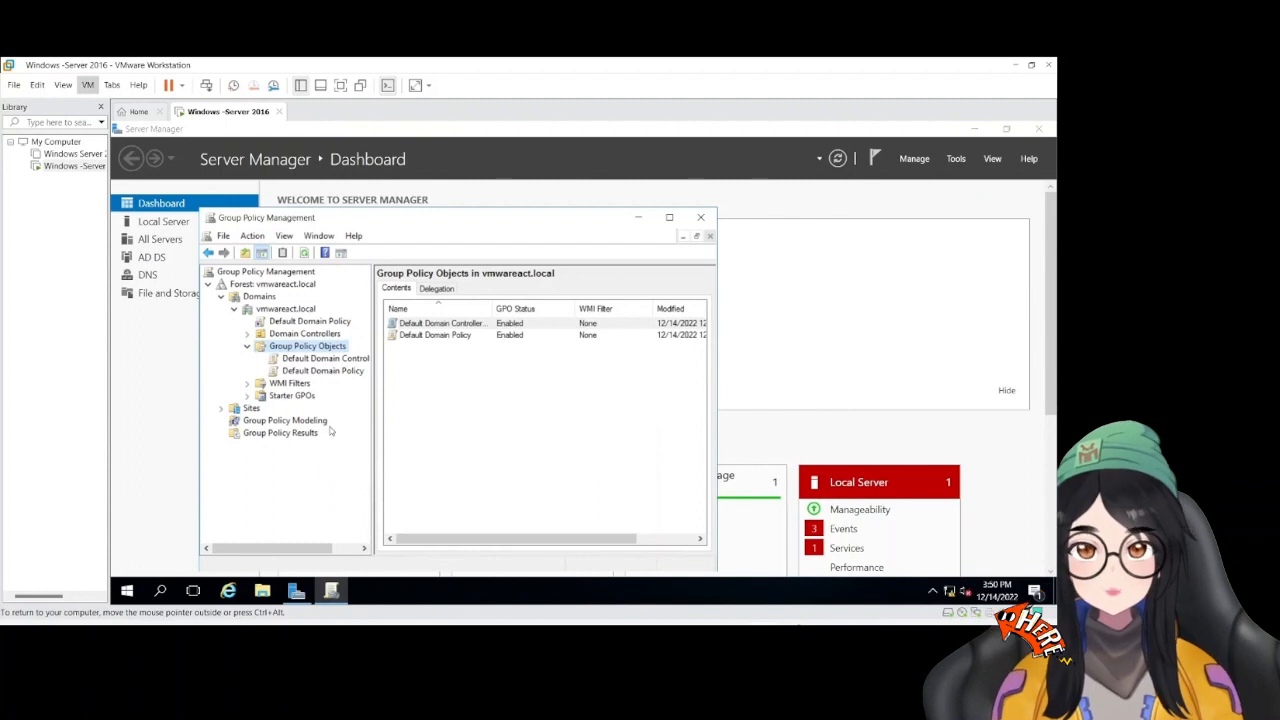
Create a new group policy object named Firefox-setup in the domain's Group Policy Objects, with no source starter GPO
right_click(290, 346)
left_click(362, 354)
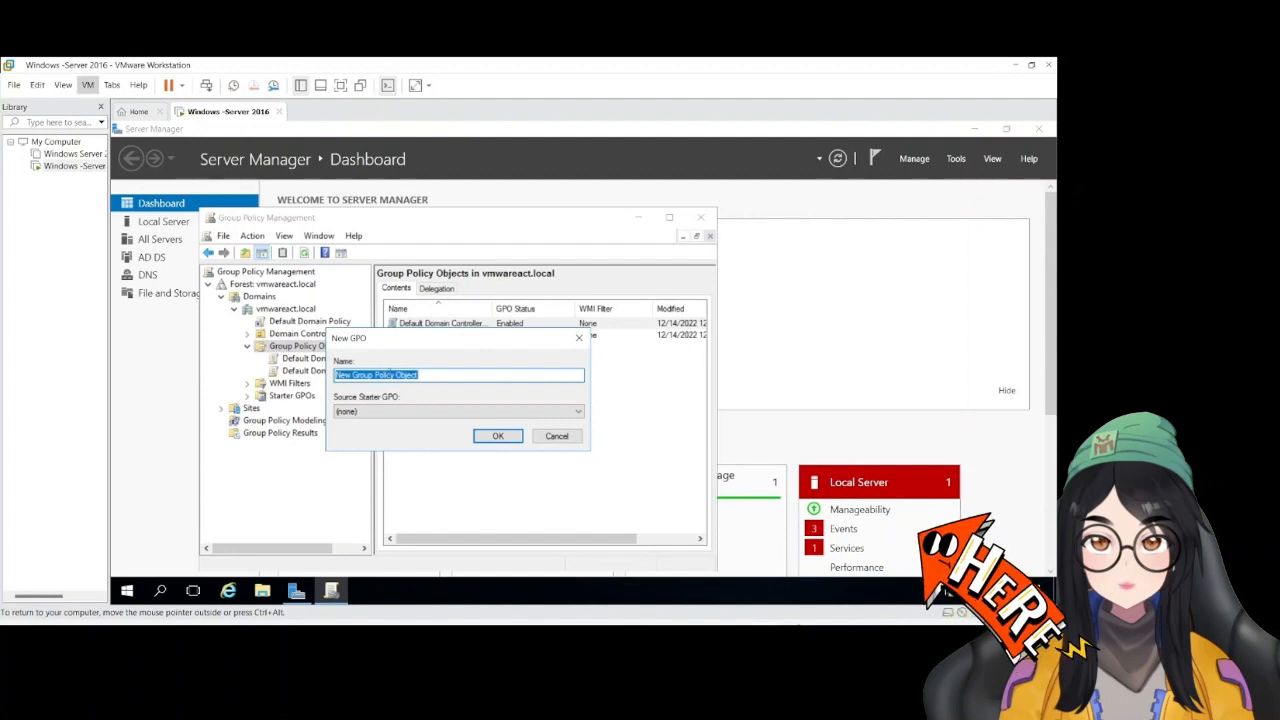
type("Firefox")
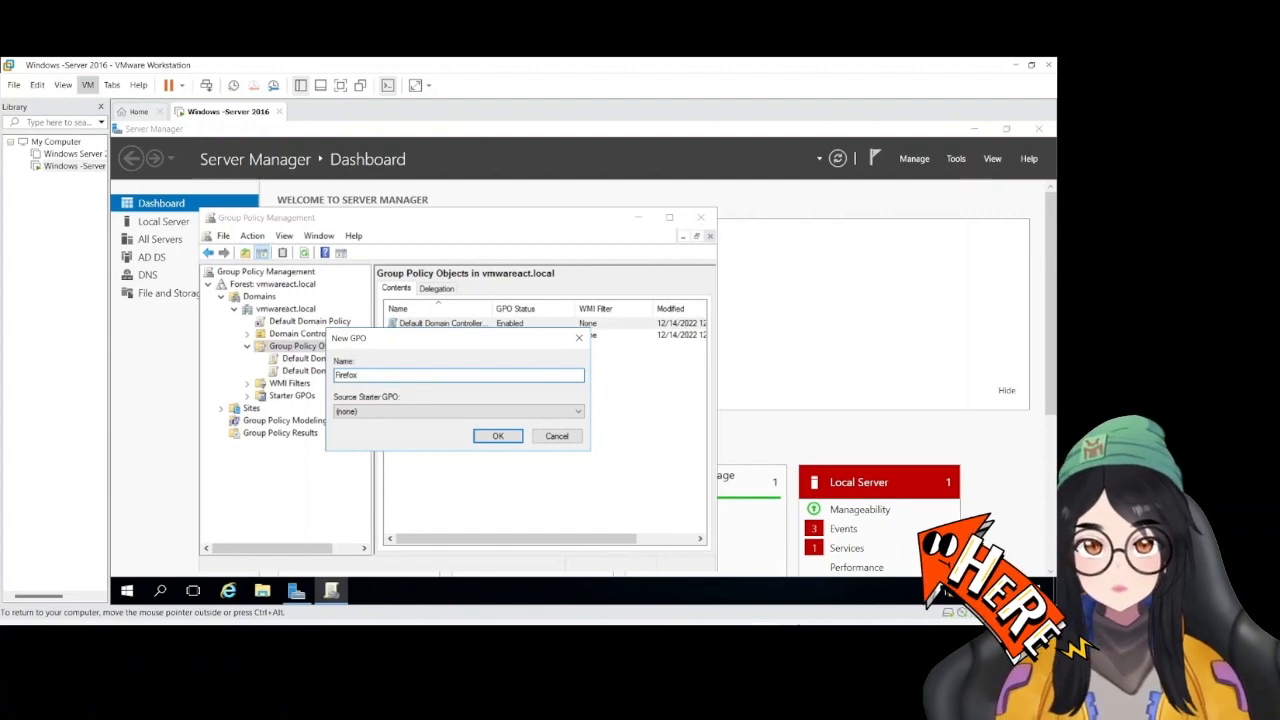
type("-")
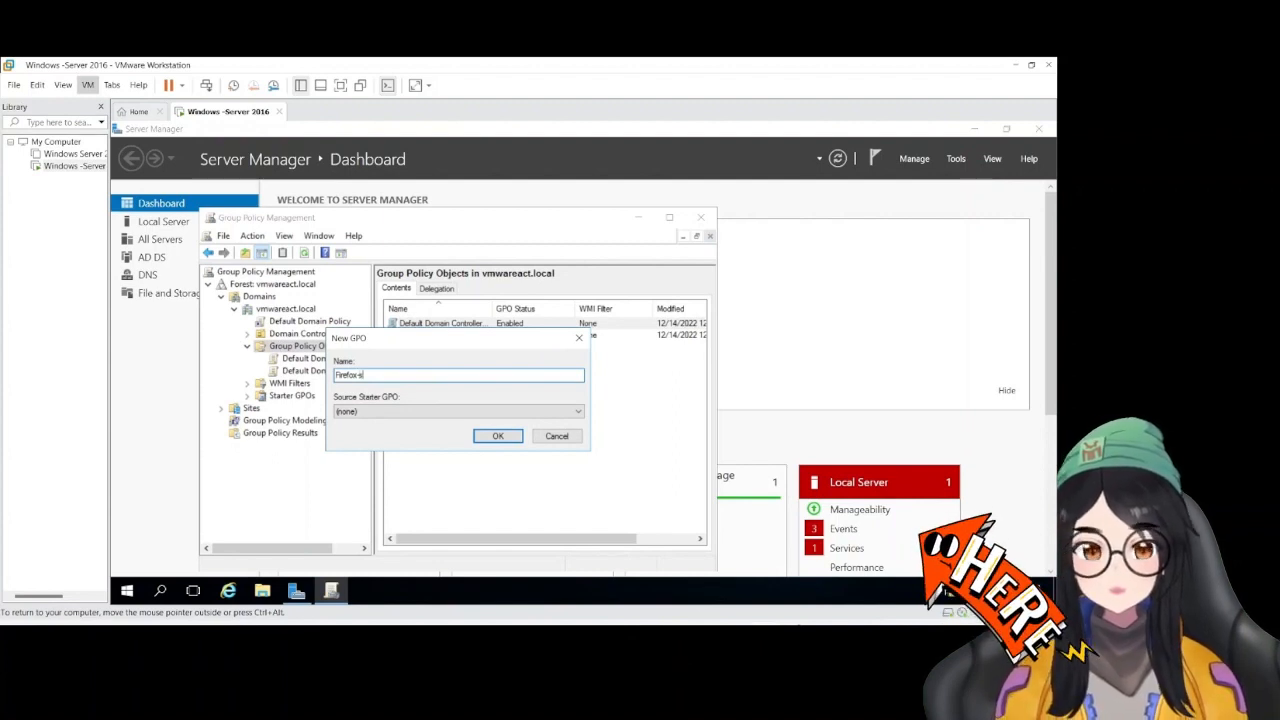
type("setup")
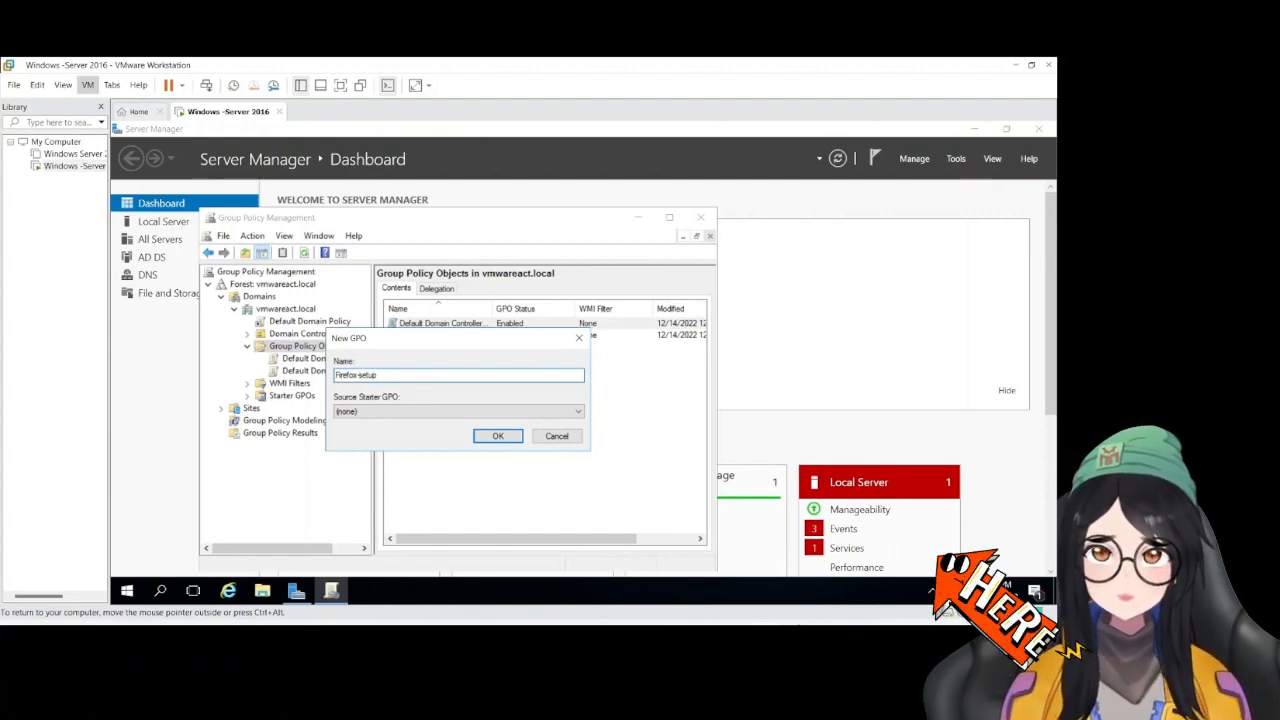
left_click(497, 436)
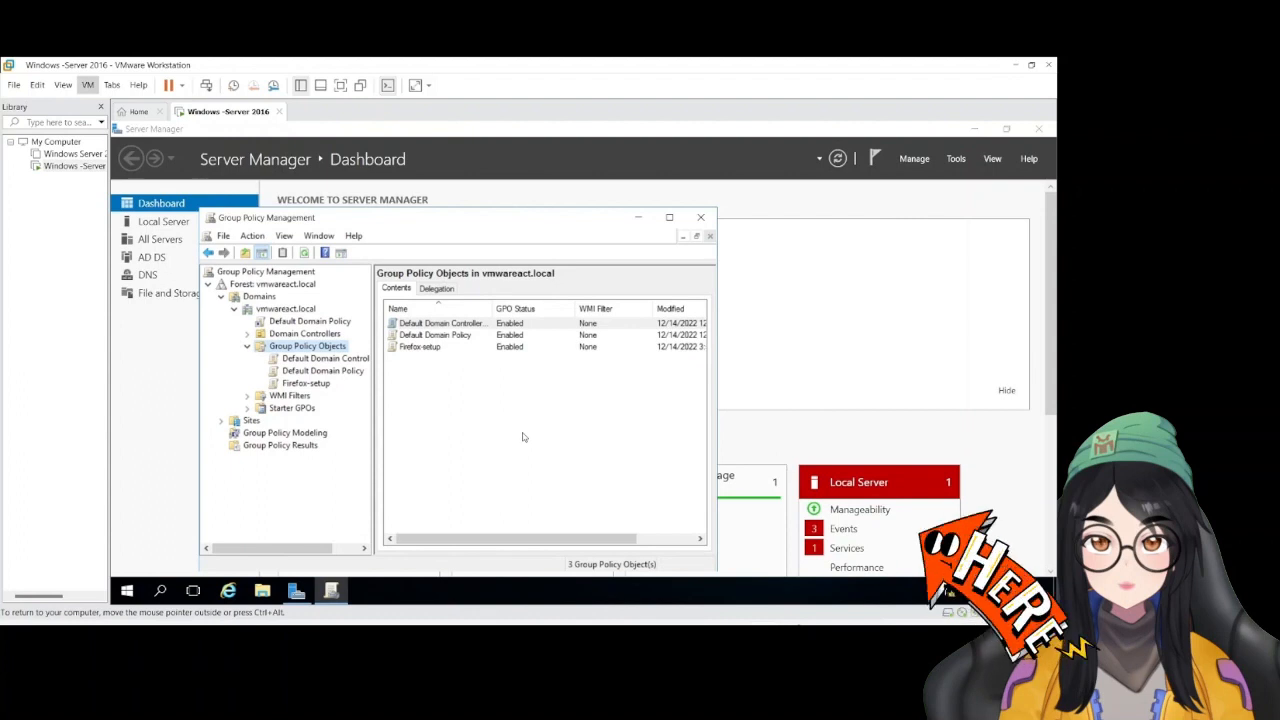
Open the Firefox-setup group policy object for editing in the Group Policy Management Editor
left_click(466, 350)
double_click(466, 349)
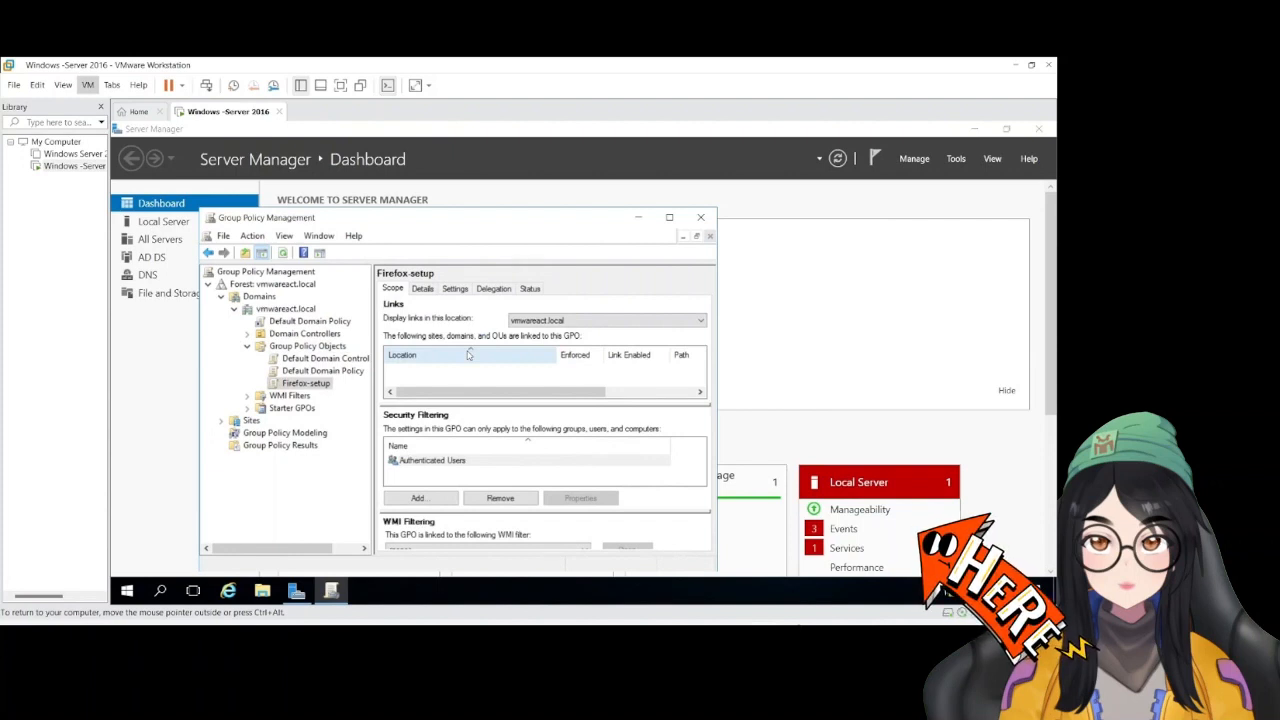
right_click(294, 385)
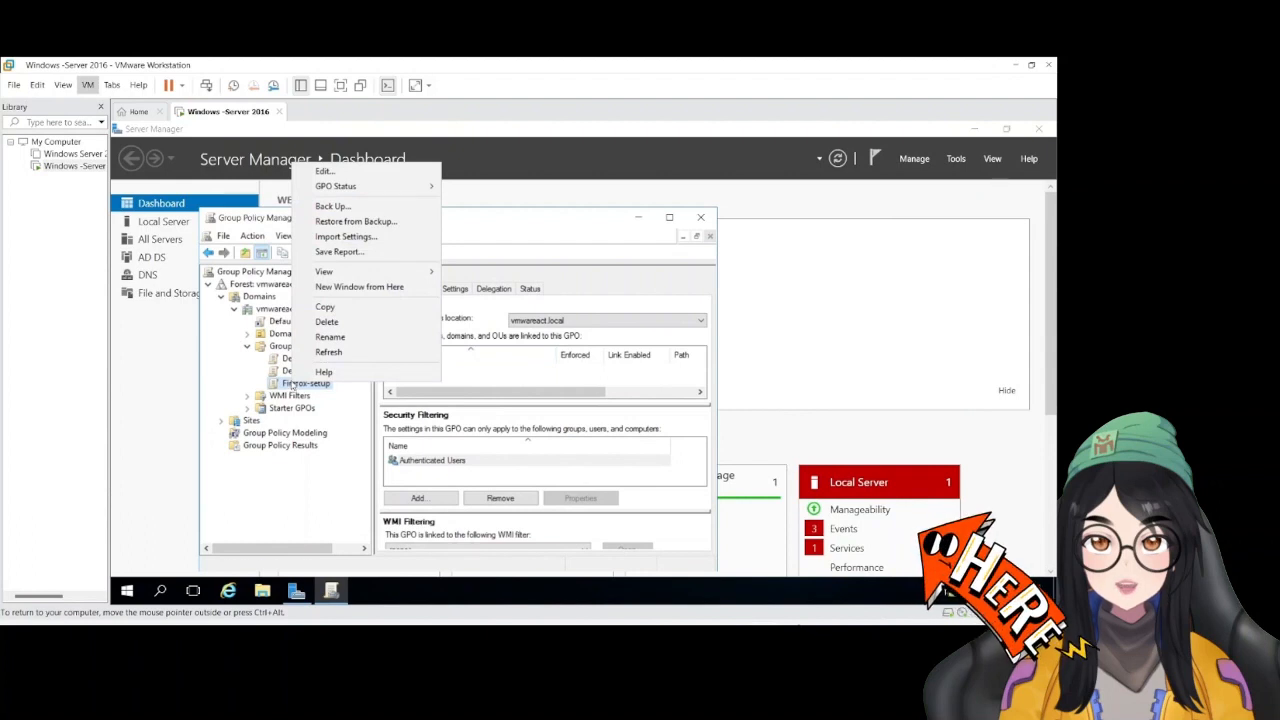
left_click(318, 172)
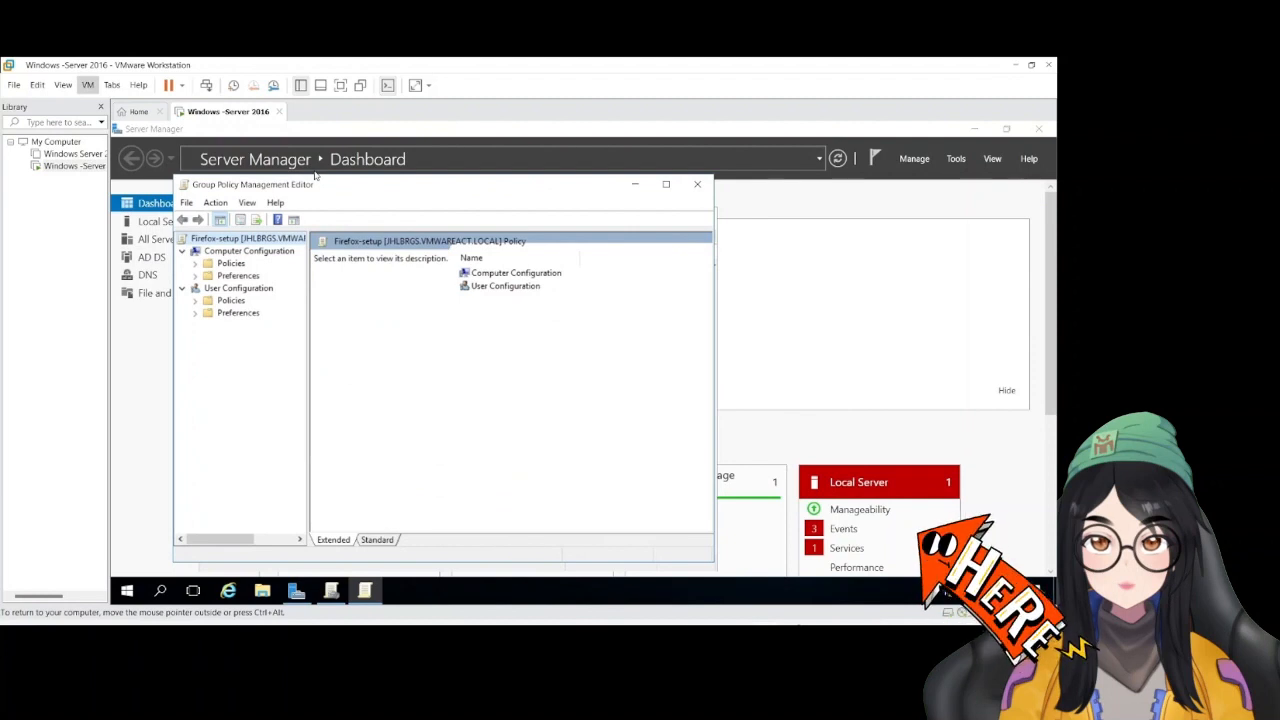
Start adding a new software installation package under the Computer Configuration policies' Software Settings
left_click(195, 263)
left_click(208, 276)
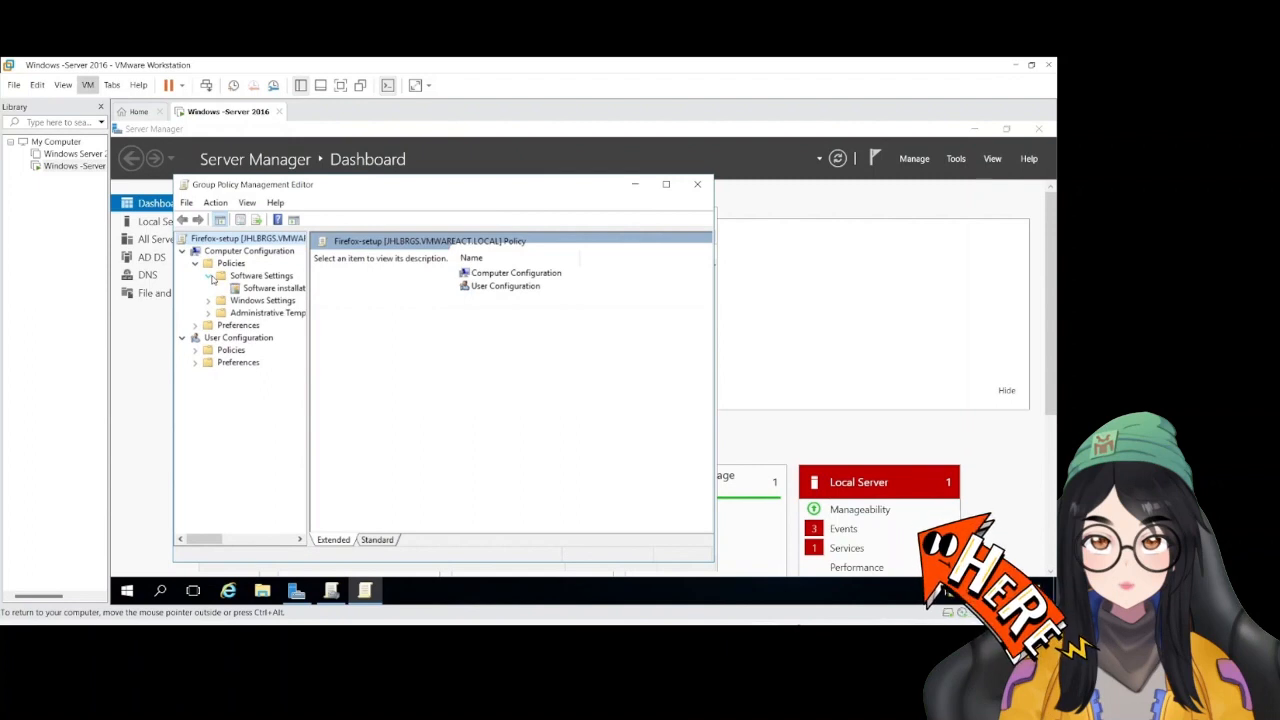
left_click(266, 289)
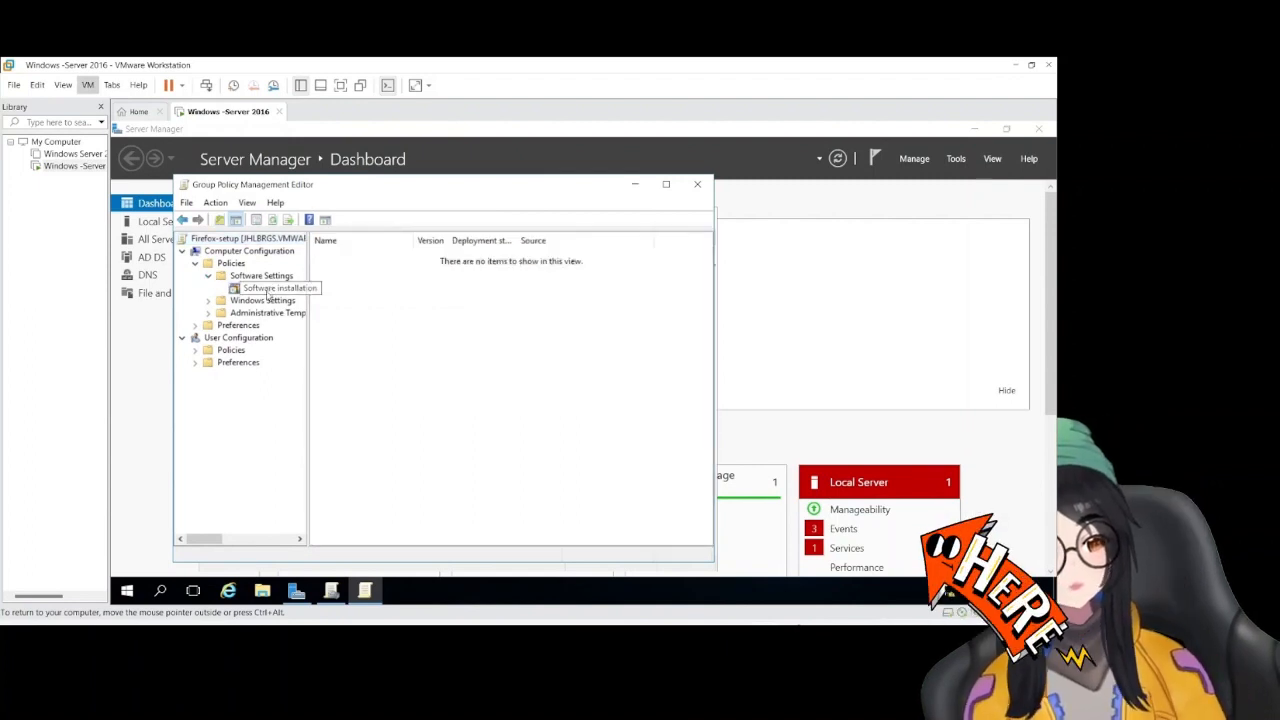
right_click(239, 291)
mouse_move(266, 296)
left_click(382, 297)
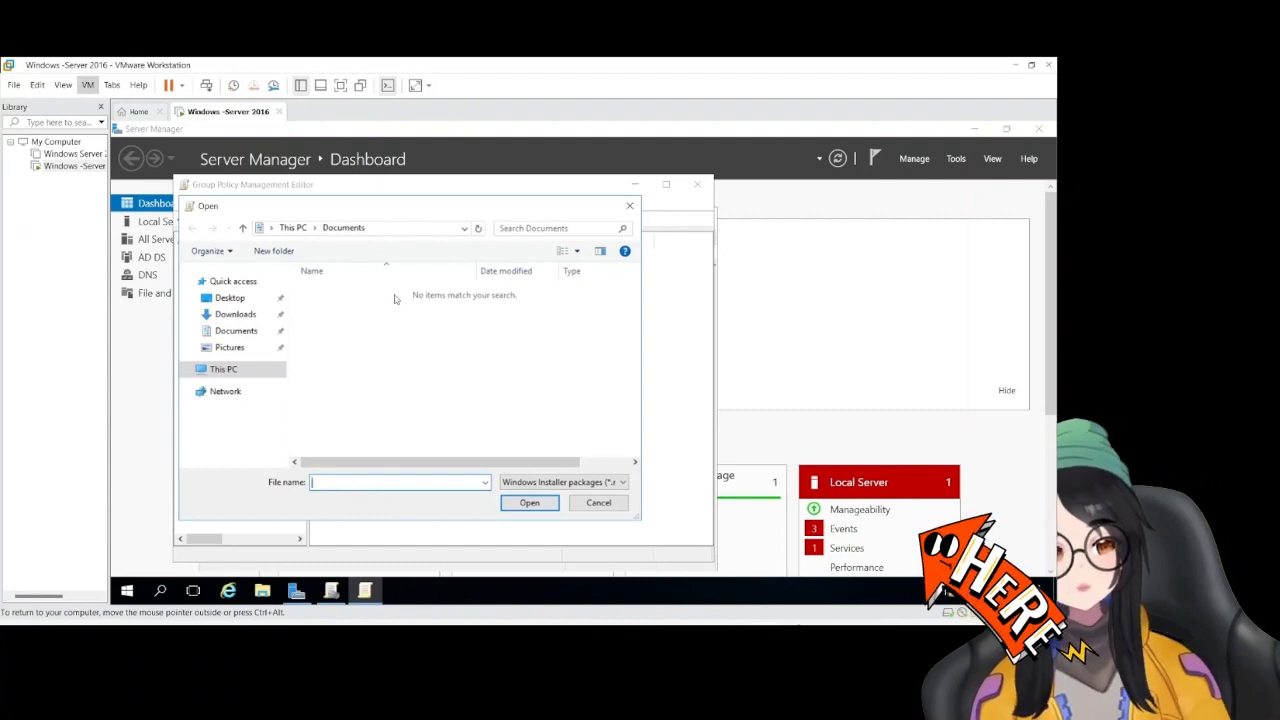
Try to browse to the copied network path \\JHLBRGS\ff$ when choosing the package file
left_click(530, 230)
left_click(427, 230)
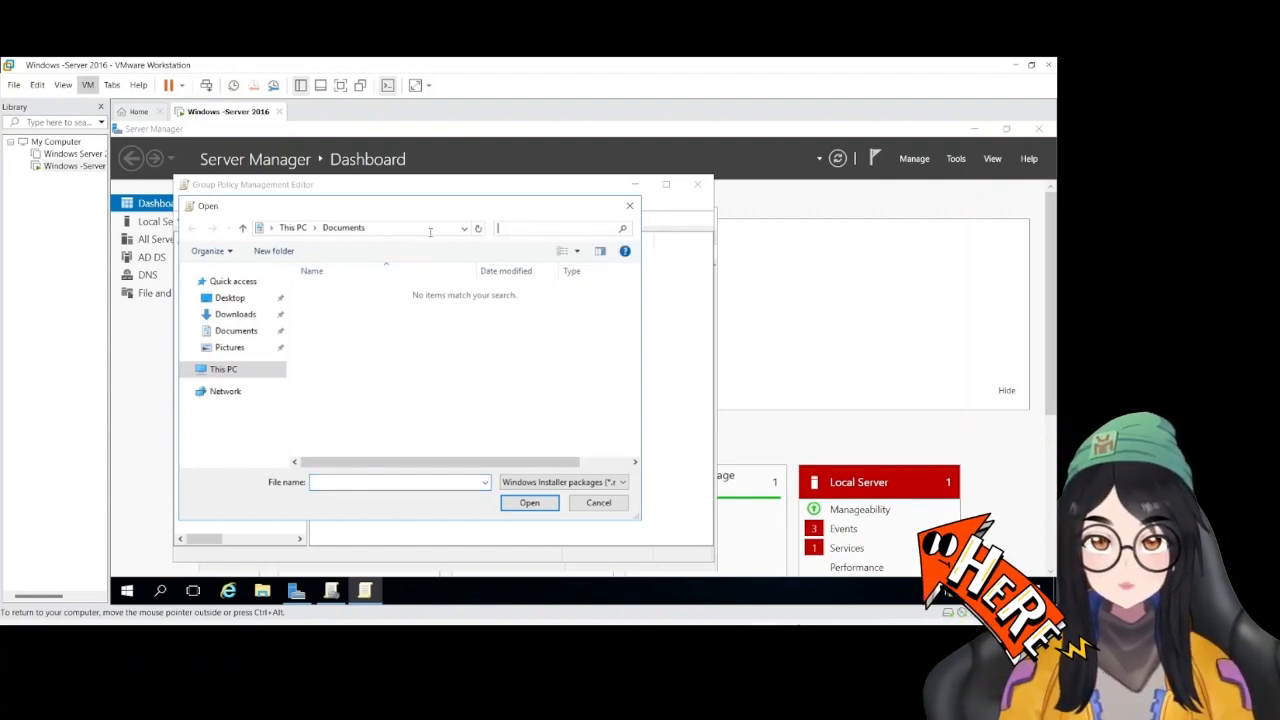
double_click(425, 231)
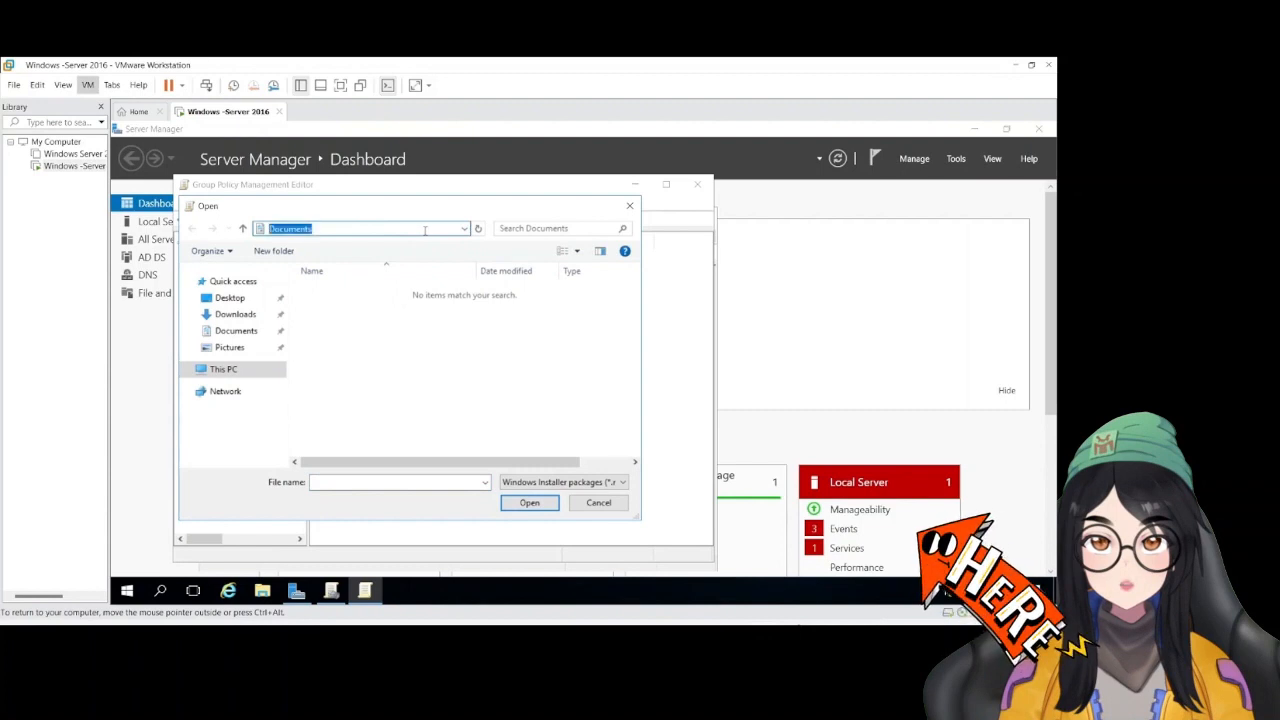
left_click(425, 231)
double_click(425, 231)
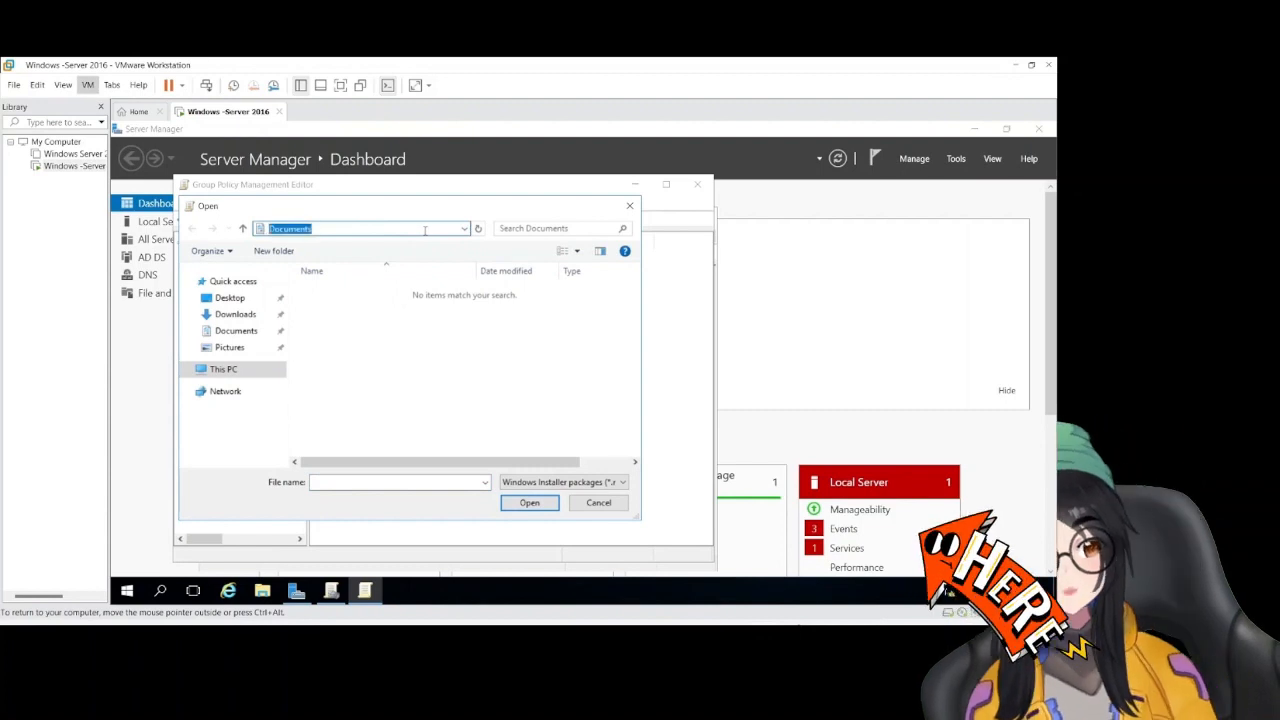
type("\\\\UHLBRGS\\ff$")
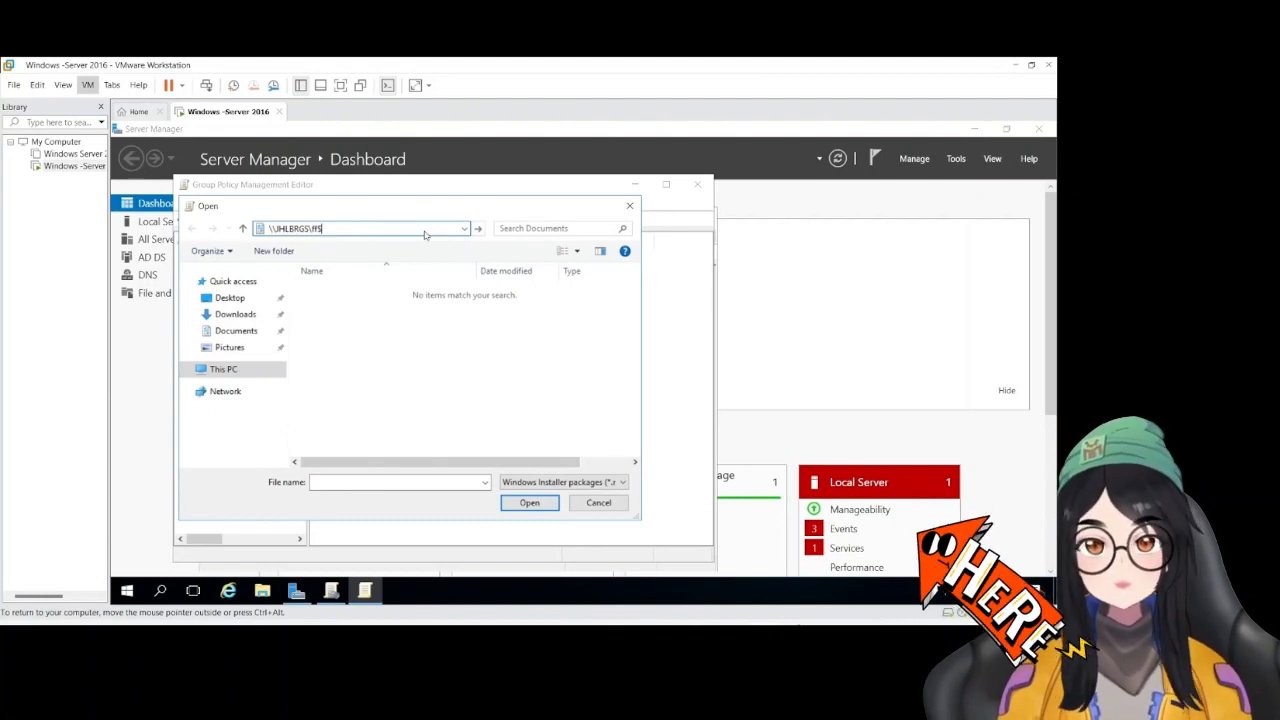
left_click(535, 504)
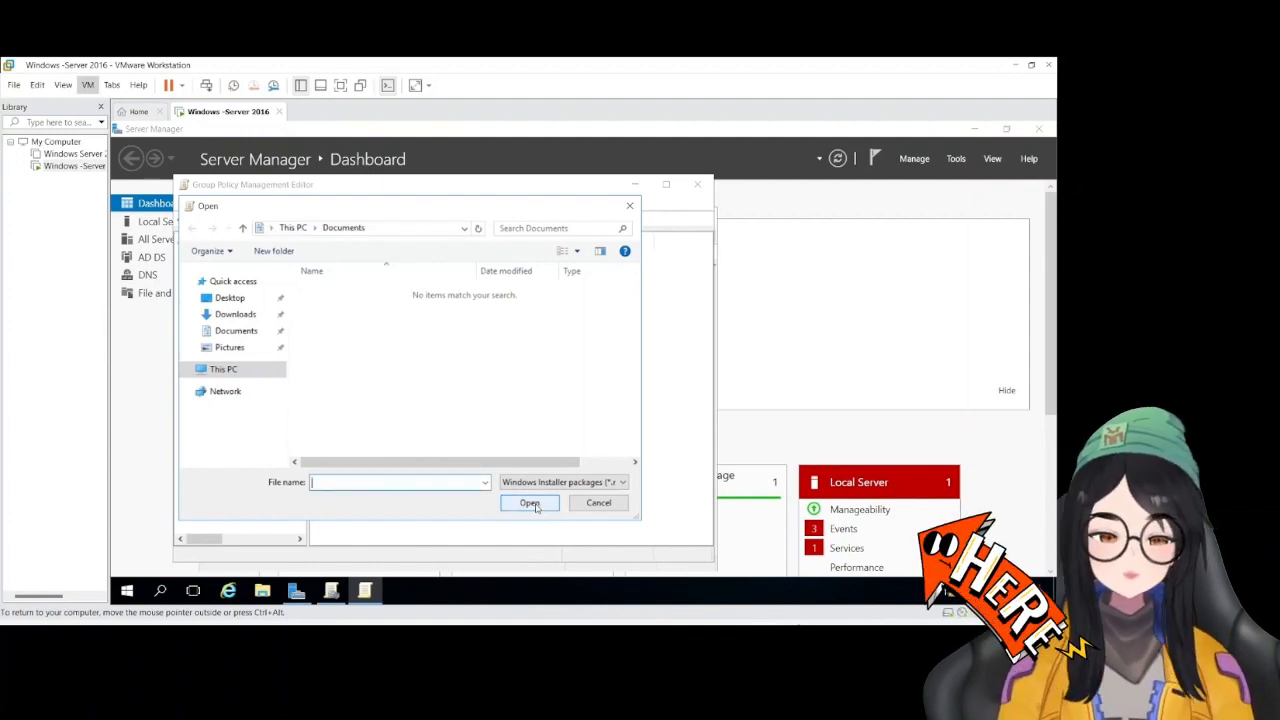
Replace the Documents location with the copied path \\JHLBRGS\ff$ and go to that shared folder
left_click(420, 228)
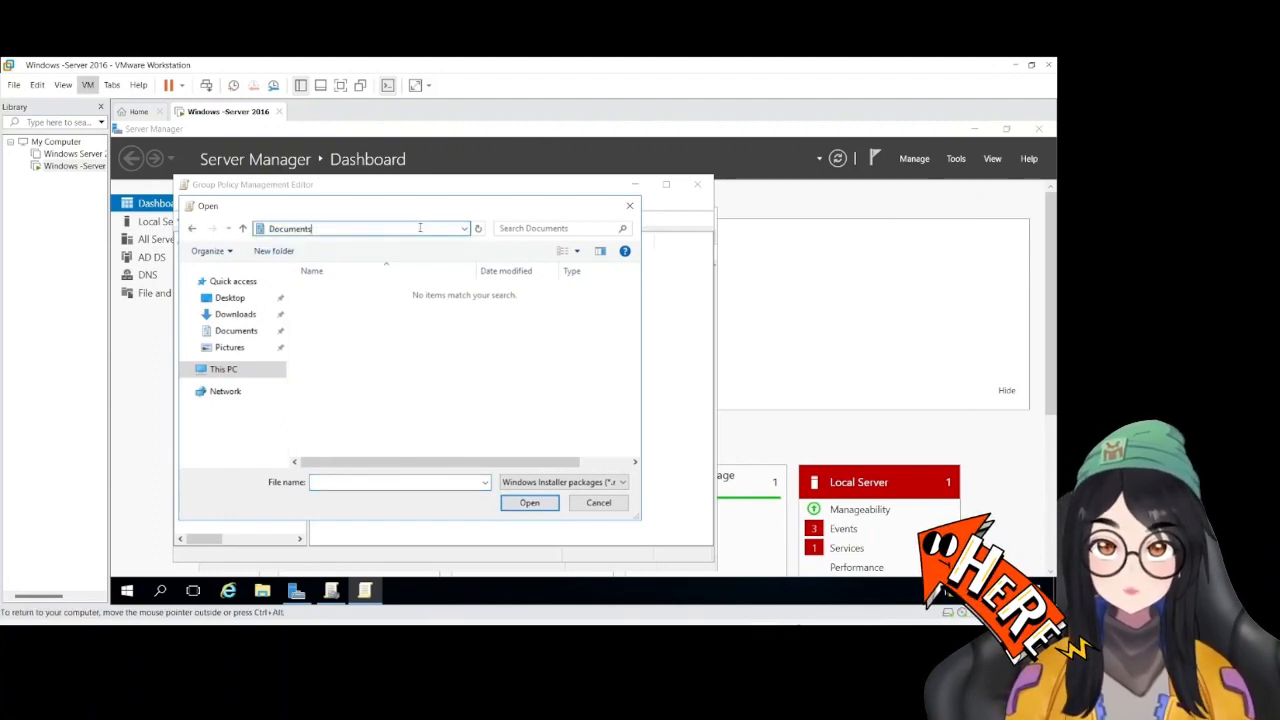
key("BackSpace")
key("BackSpace")
key("BackSpace")
key("BackSpace")
key("BackSpace")
key("BackSpace")
key("BackSpace")
key("BackSpace")
key("BackSpace")
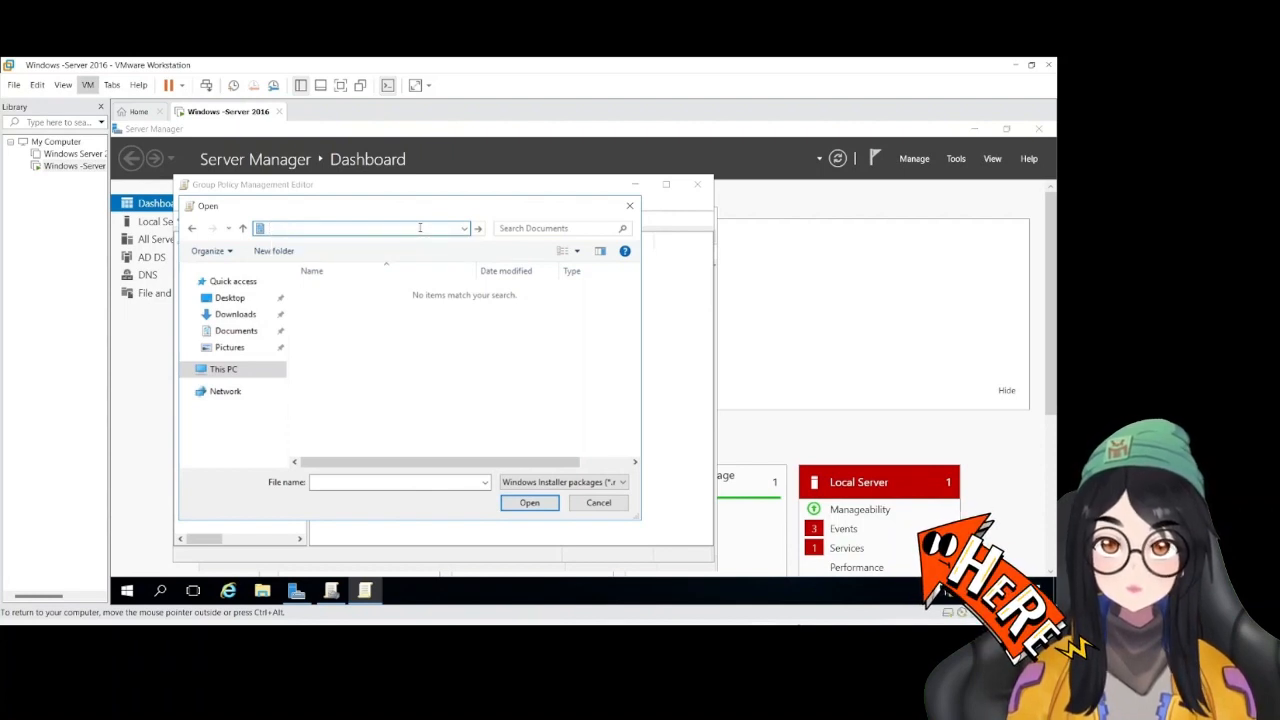
type("\\\\HLBRGS\\fS")
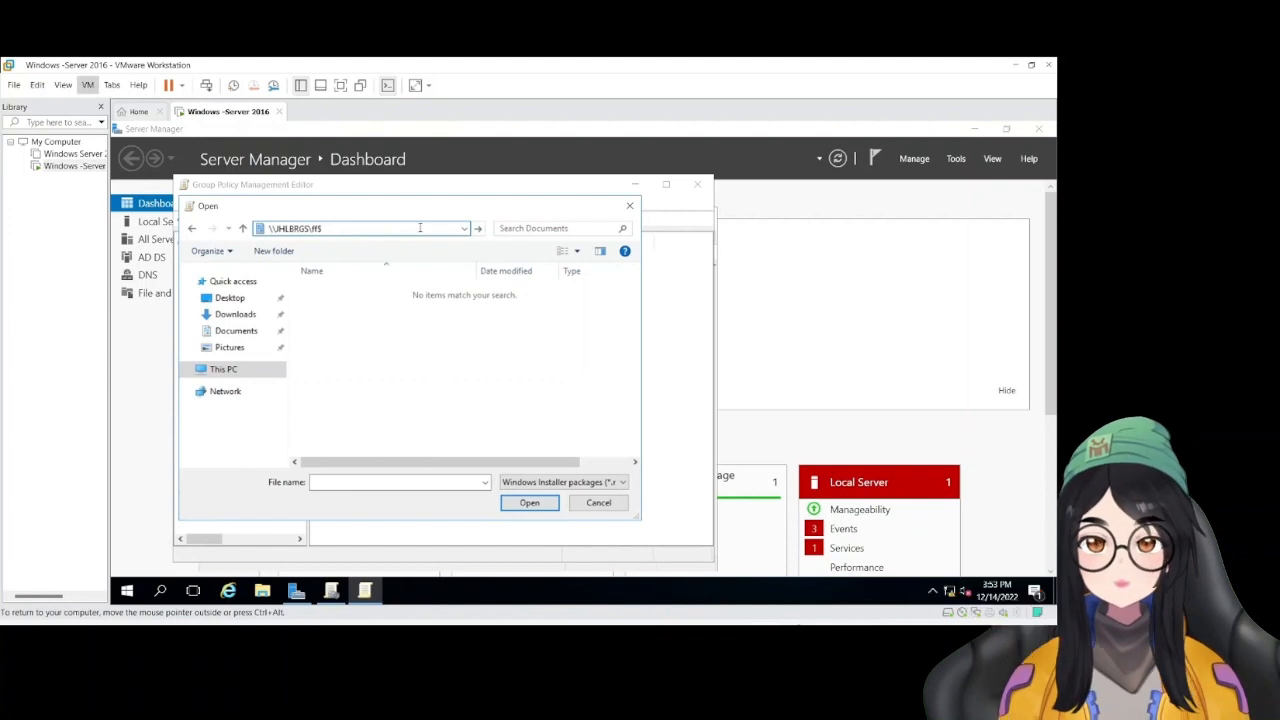
key("Return")
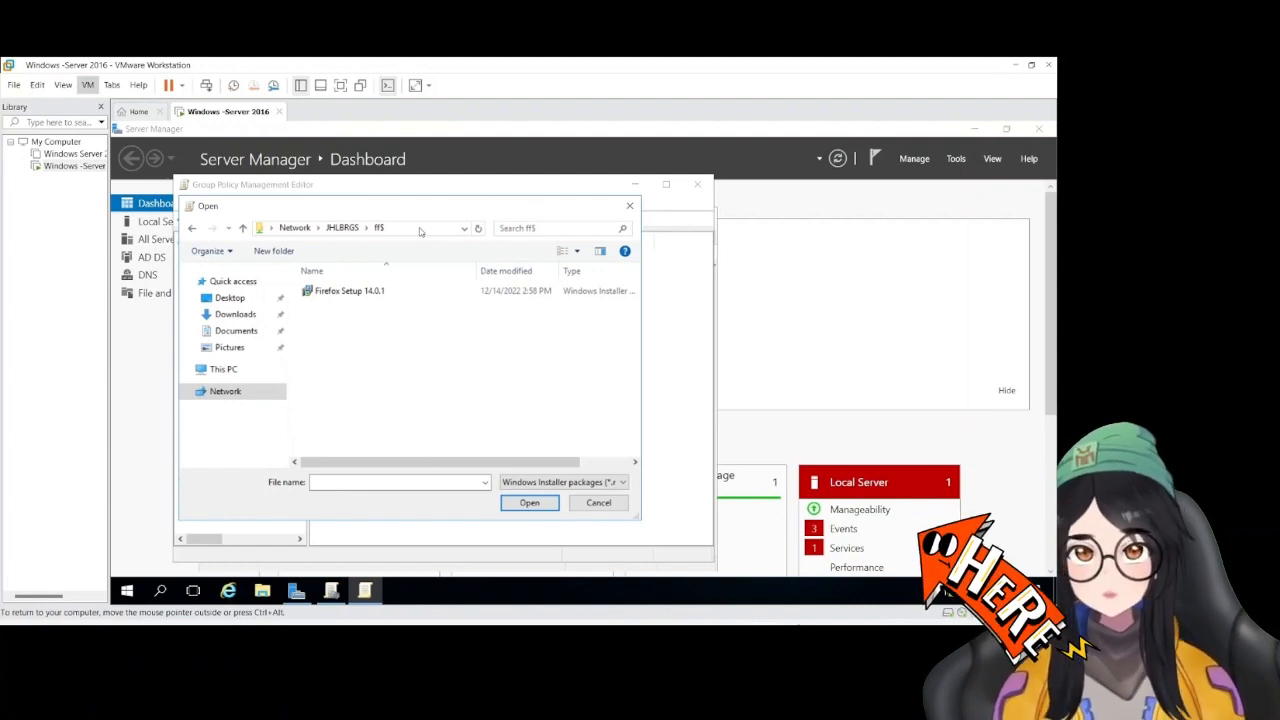
Open the Firefox Setup 14.0.1 package and choose the Advanced deployment method for it
left_click(400, 292)
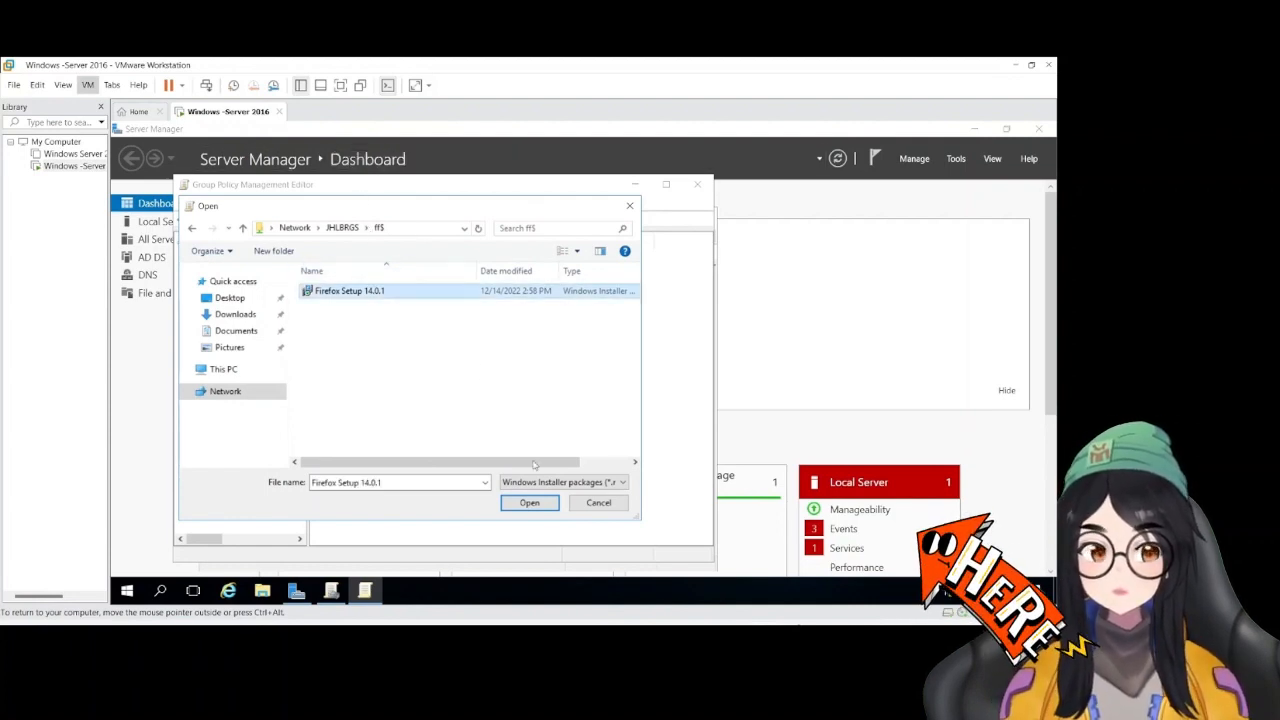
left_click(541, 503)
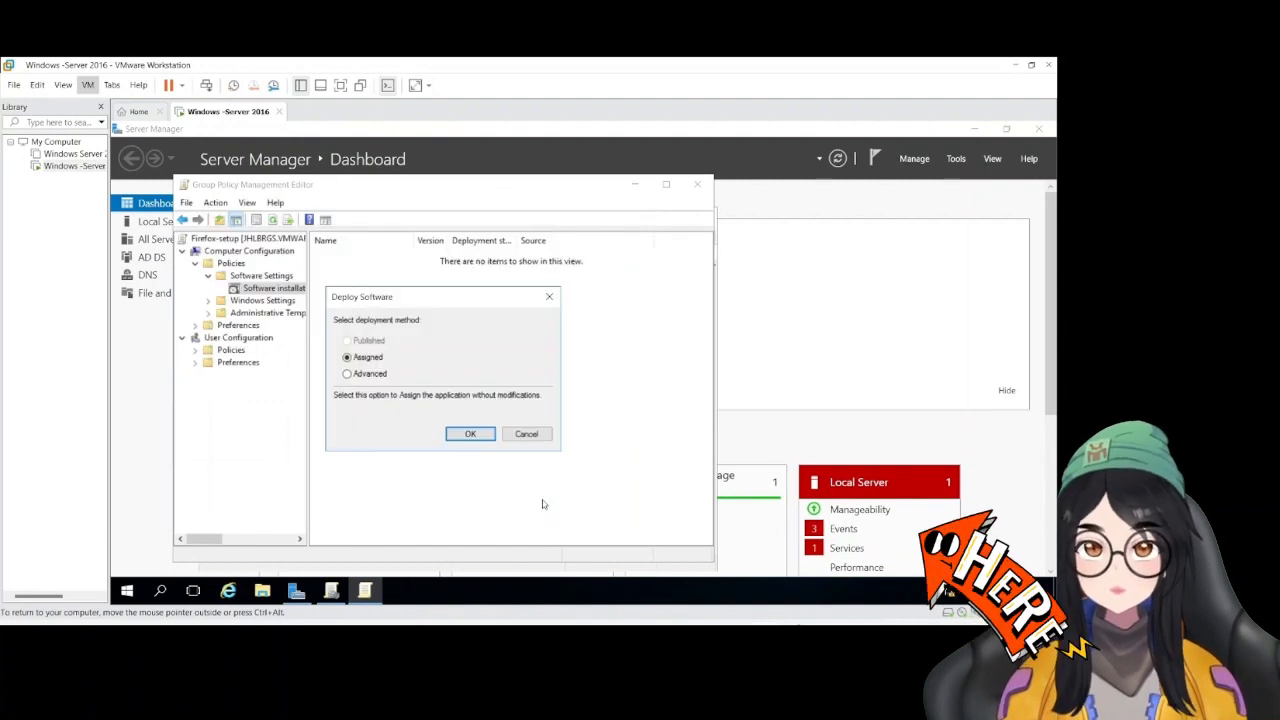
left_click(357, 376)
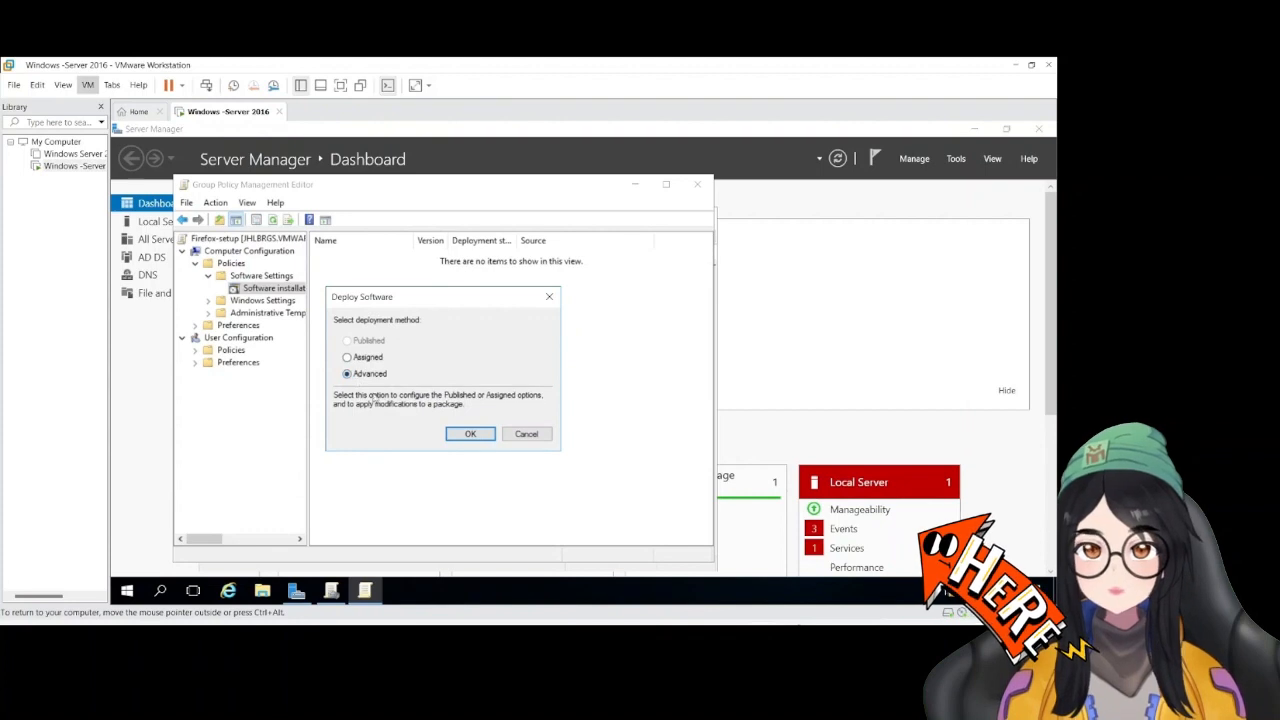
left_click(473, 437)
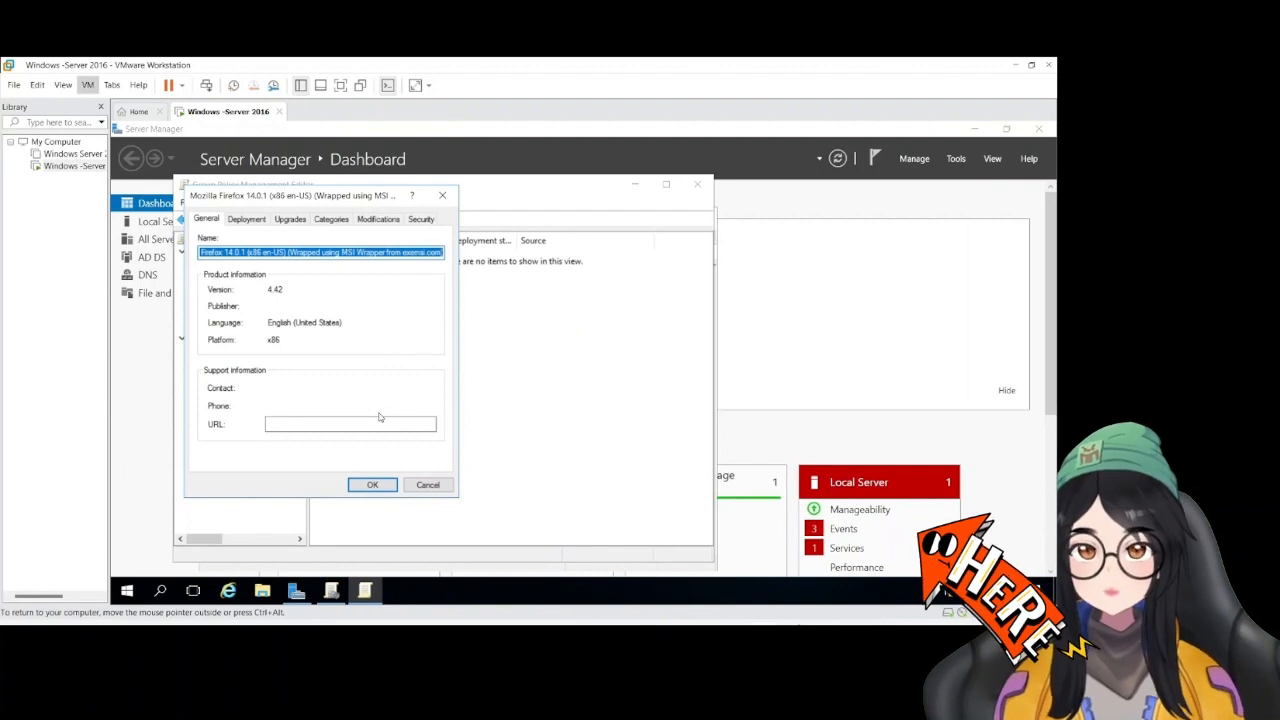
Enable uninstalling the application when it falls out of the scope of management, confirm the deployment settings, and select the added package
left_click(246, 219)
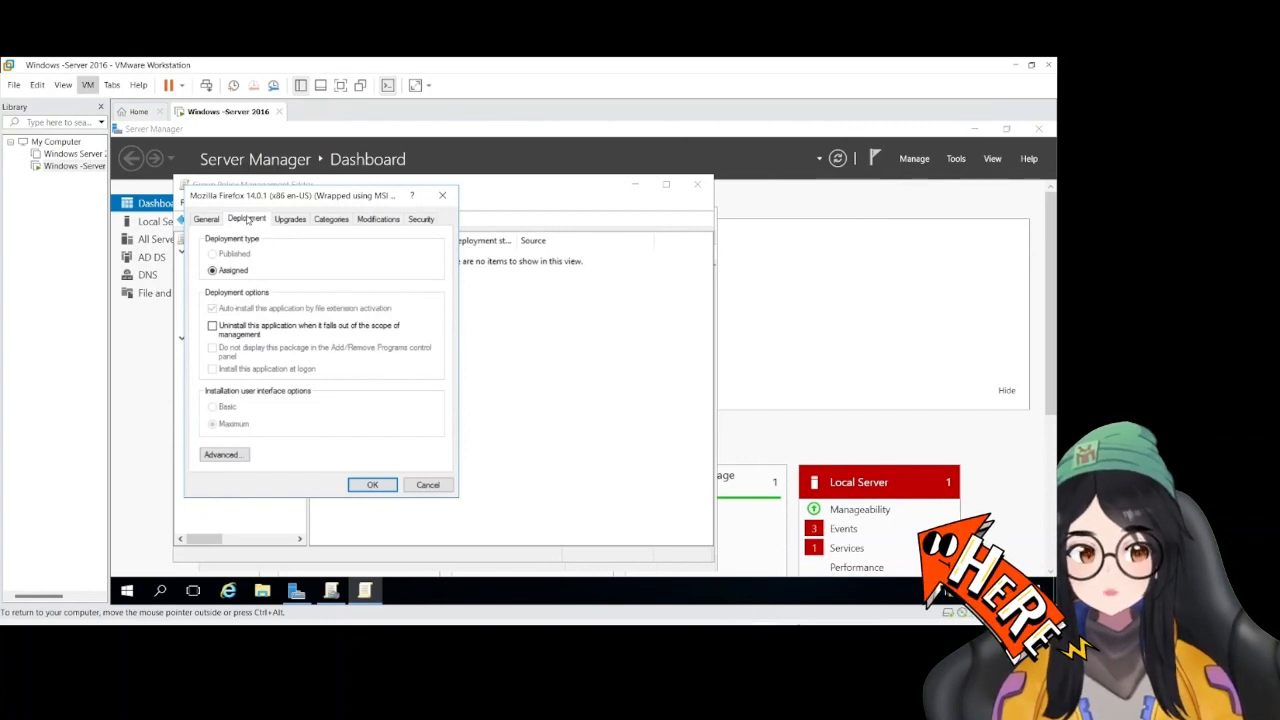
left_click(216, 335)
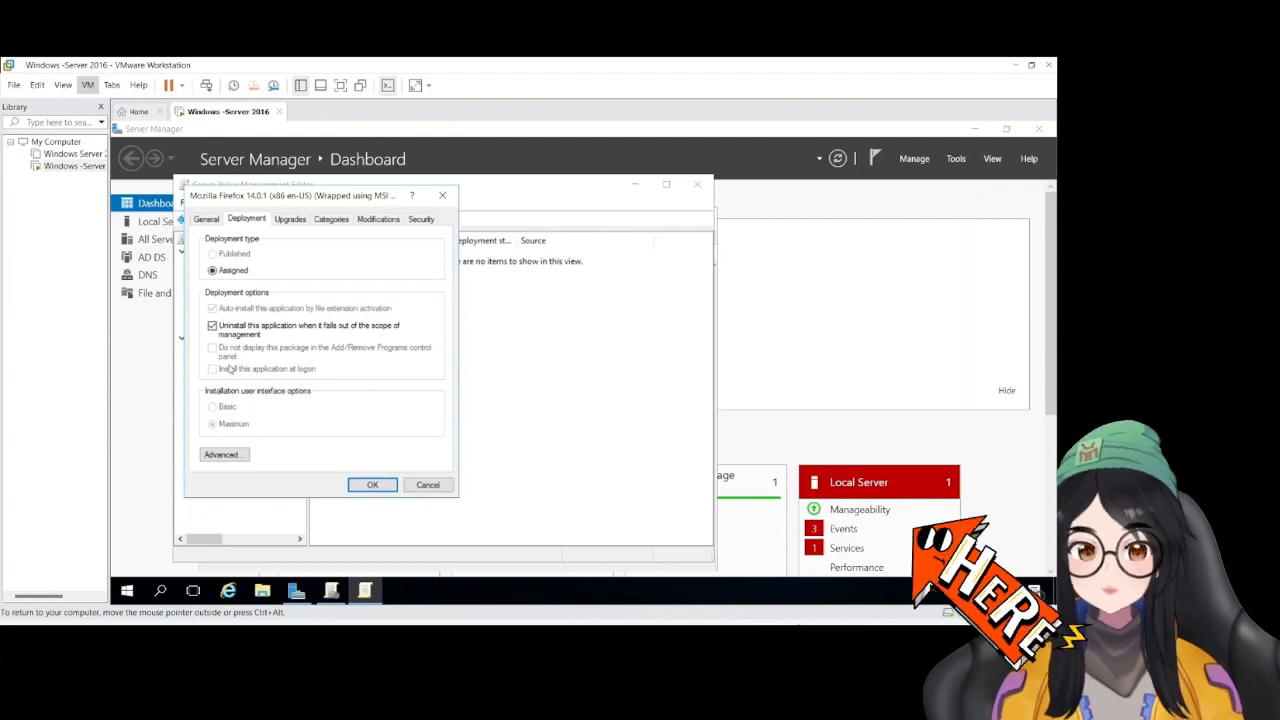
left_click(372, 485)
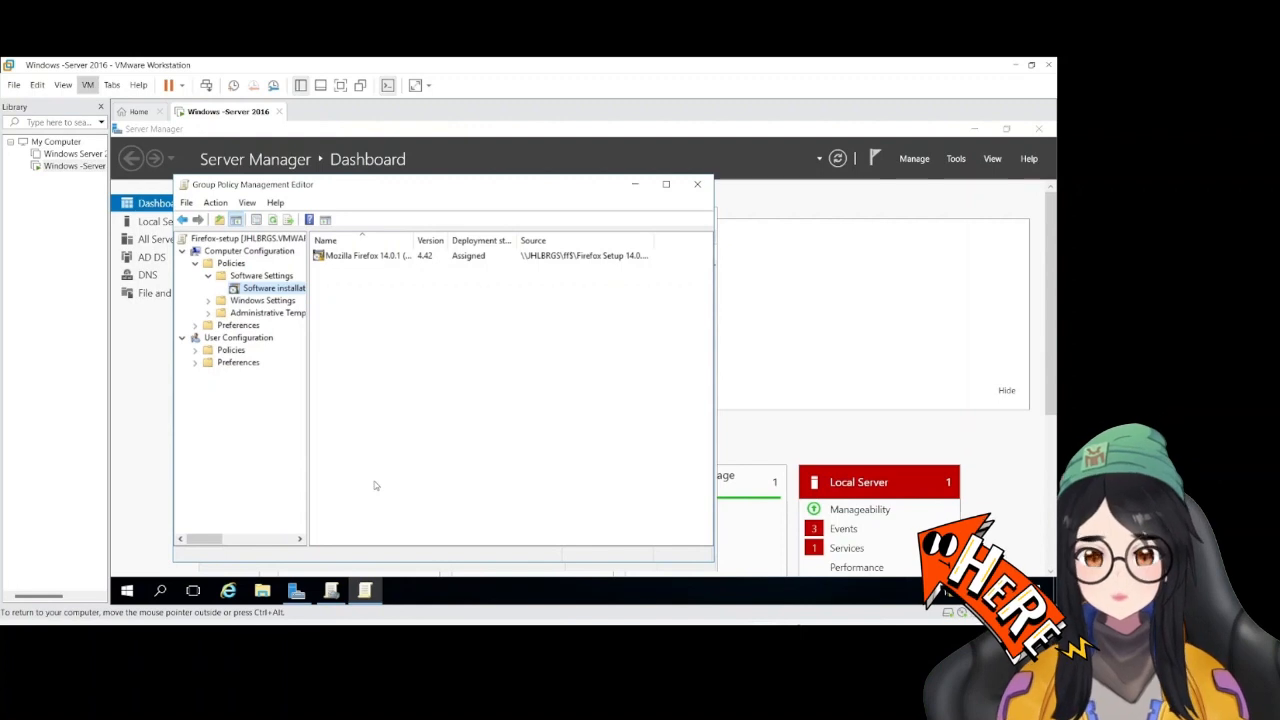
left_click(390, 257)
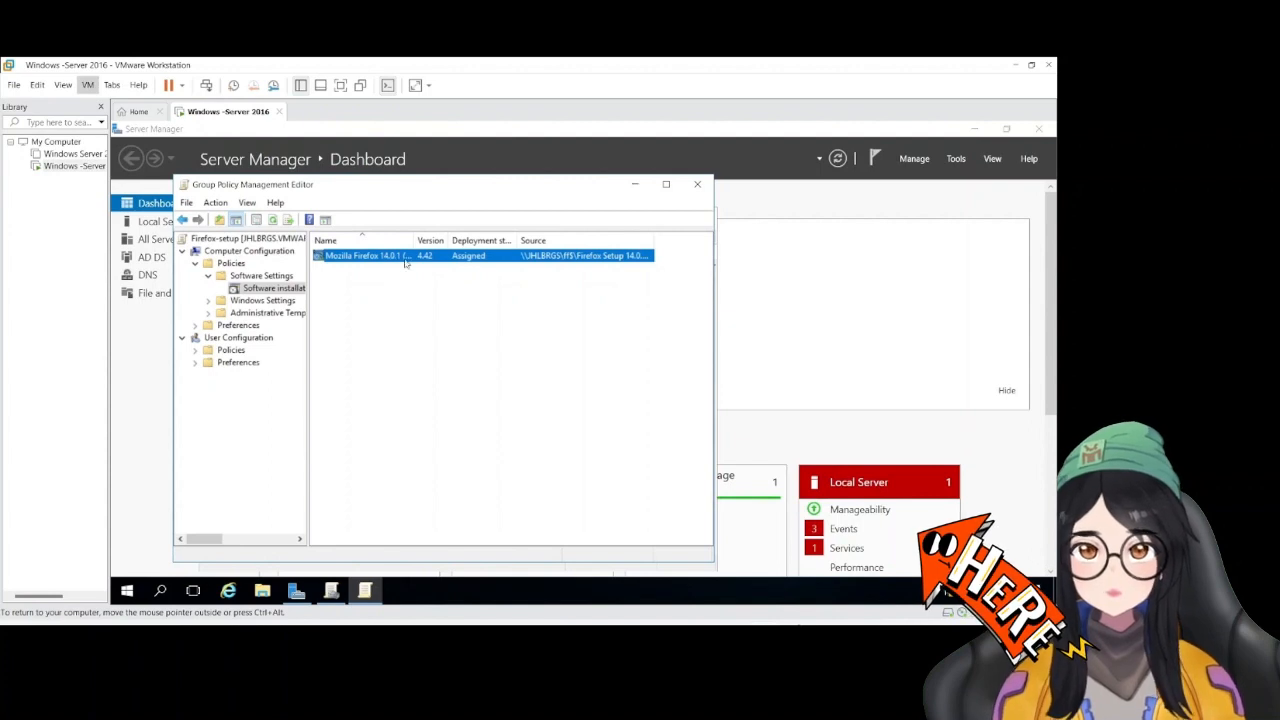
Close the policy editor and link the existing Firefox-setup GPO to the vmwareact.local domain
left_click(696, 187)
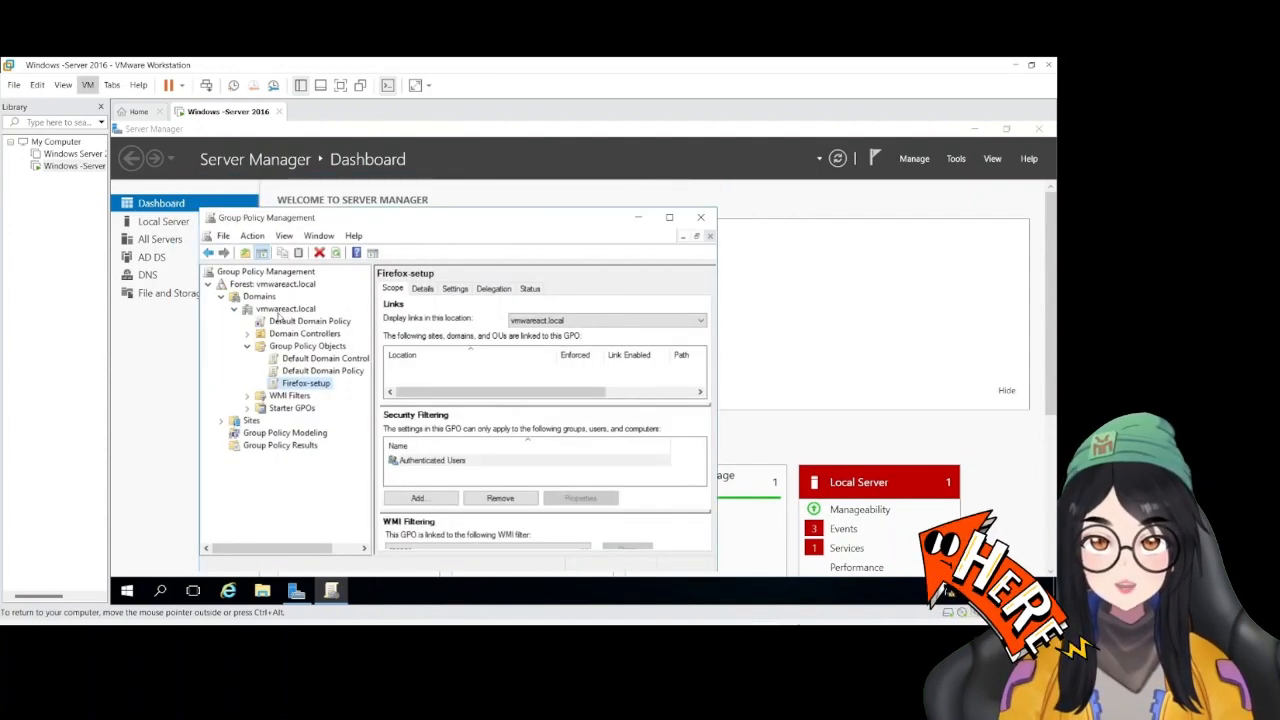
left_click(280, 310)
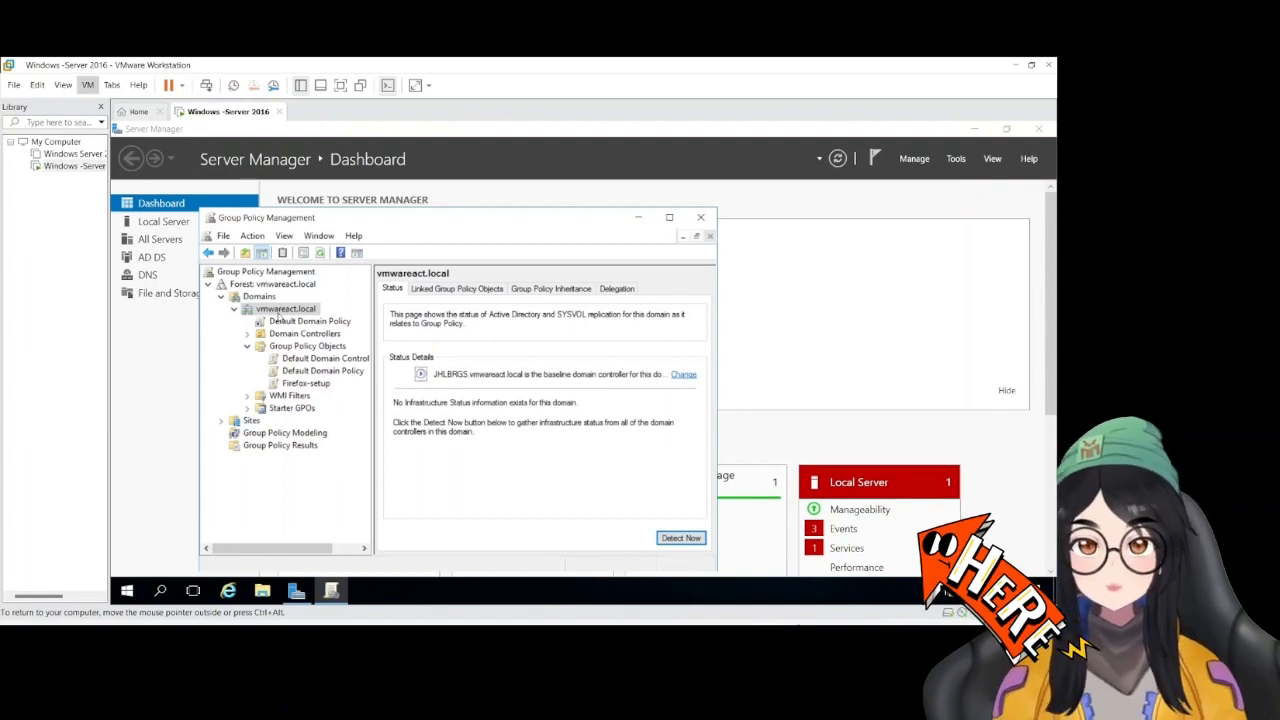
right_click(278, 318)
left_click(345, 338)
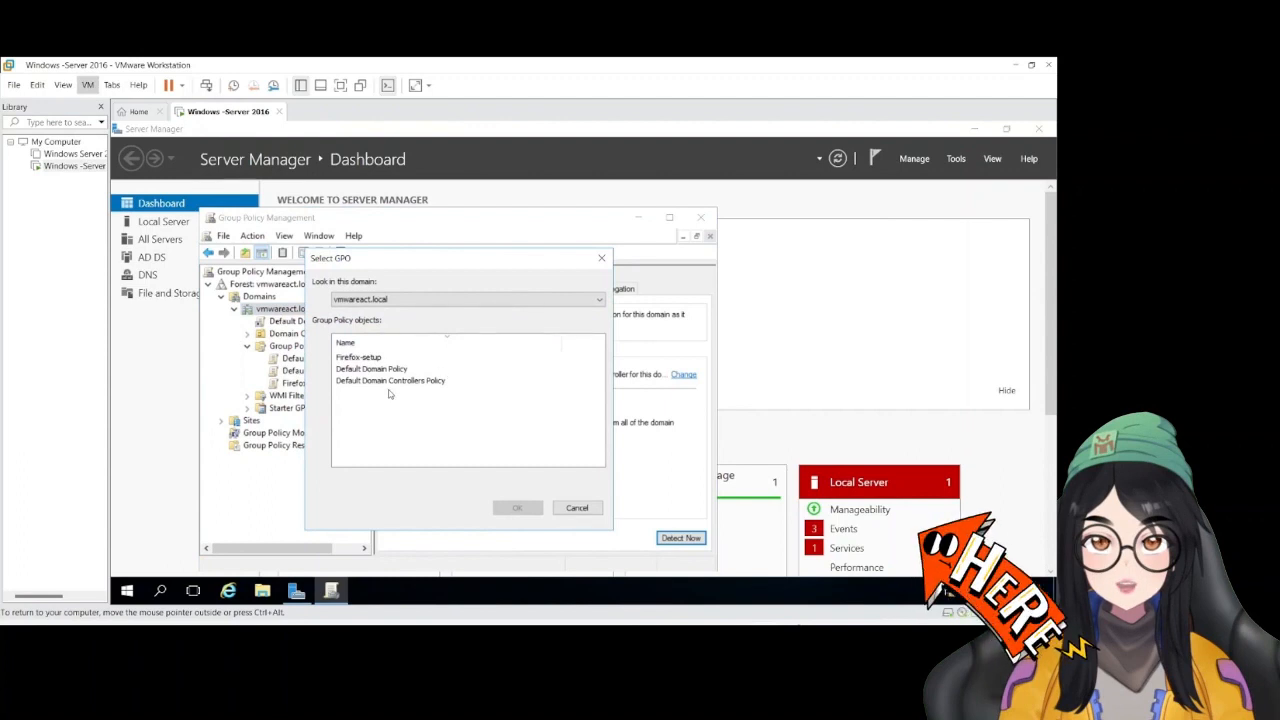
left_click(370, 357)
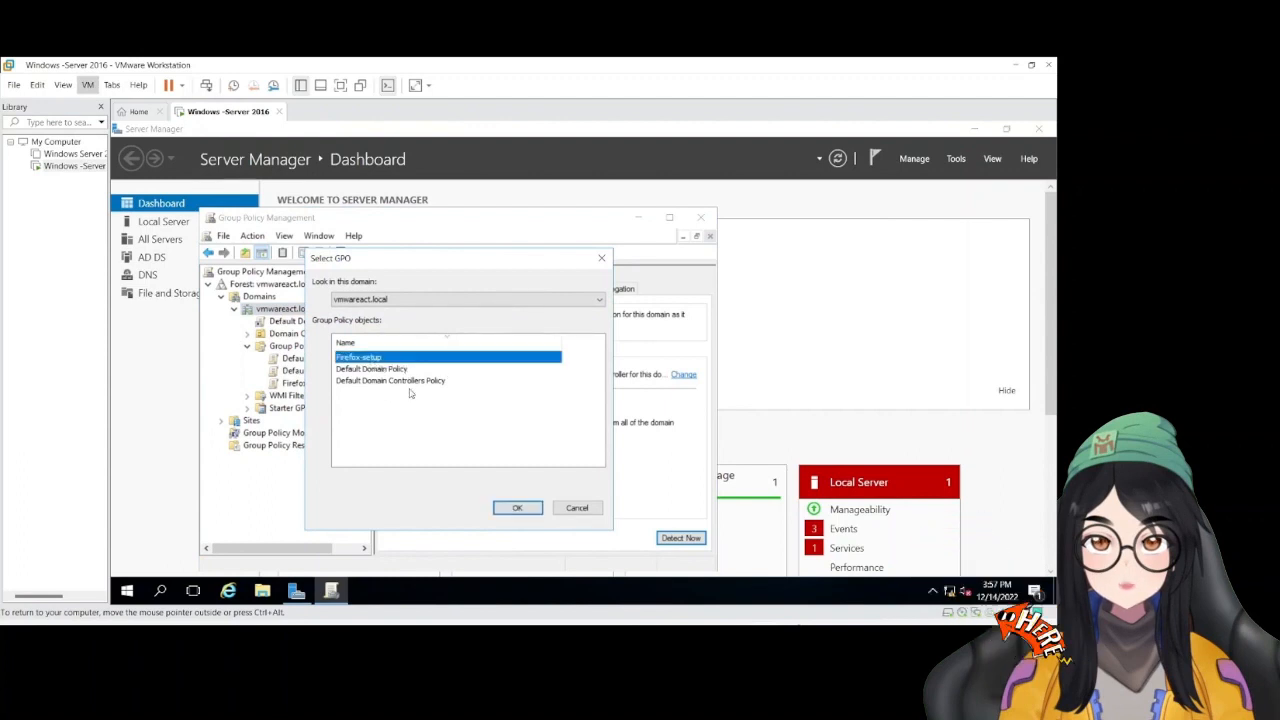
left_click(517, 508)
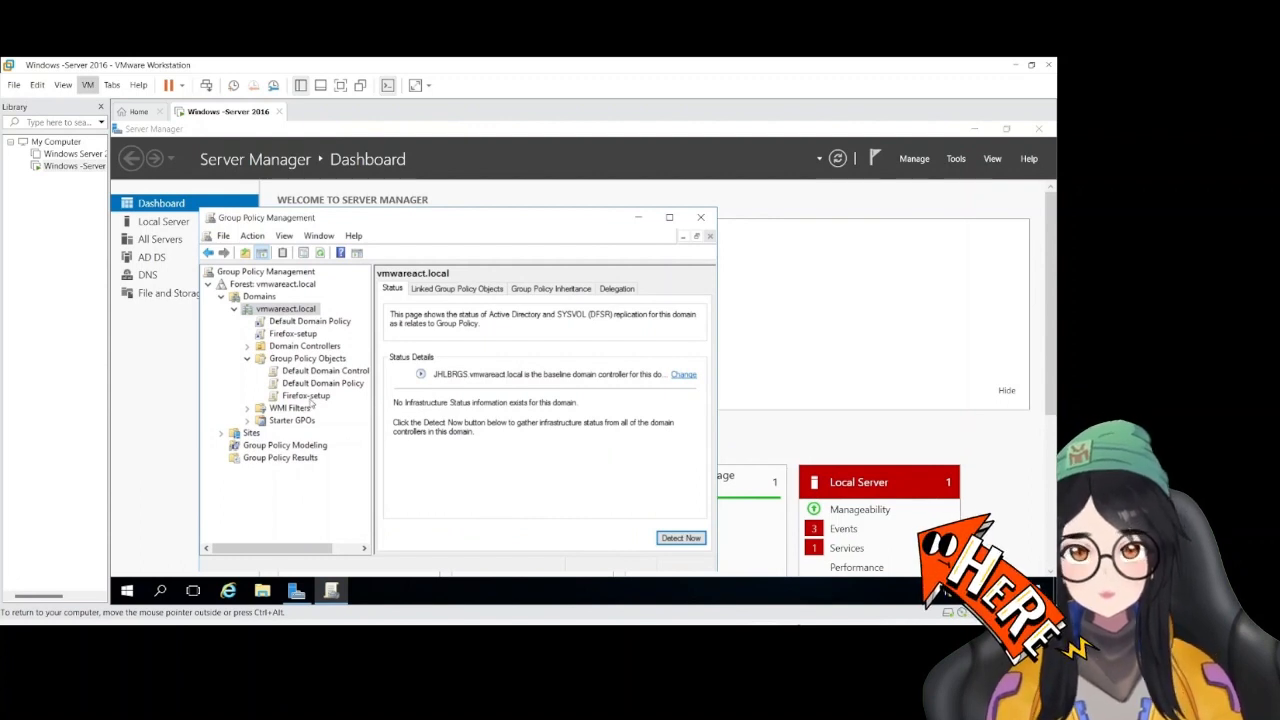
Review the Firefox-setup policy object's domain link and its settings report, dismissing the blocked-content dialog
left_click(306, 396)
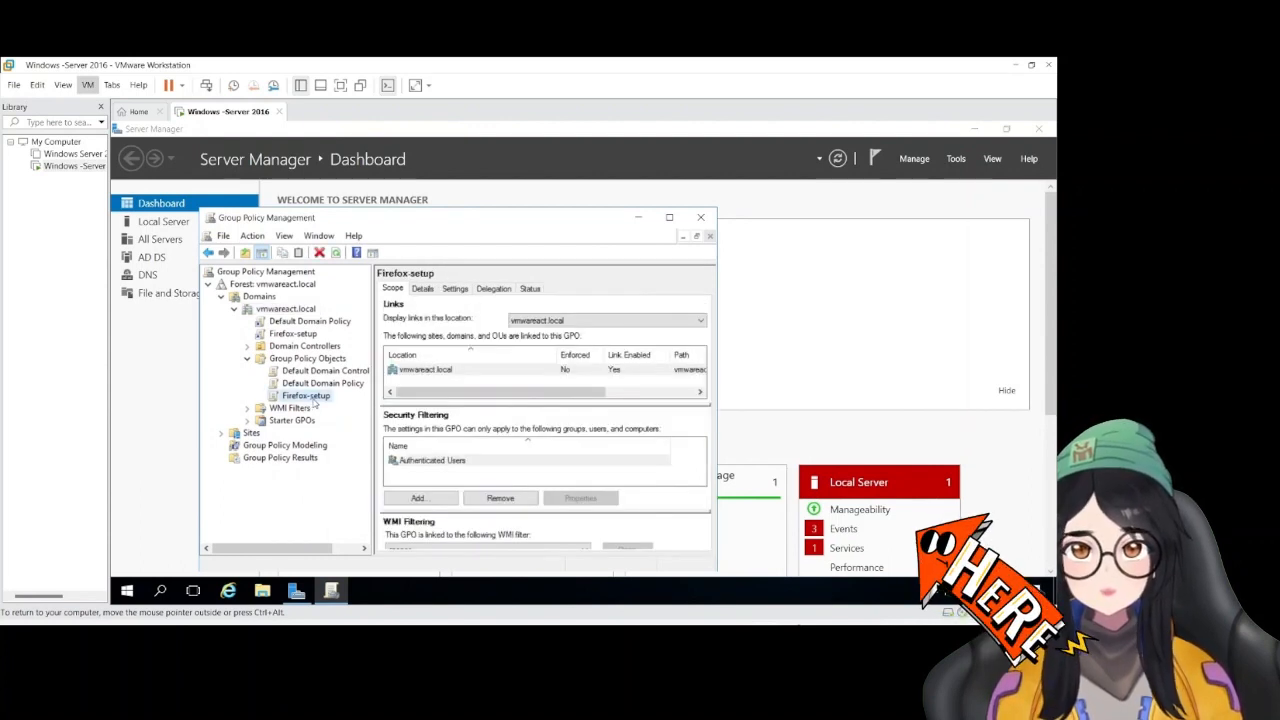
left_click_drag(470, 392, 512, 393)
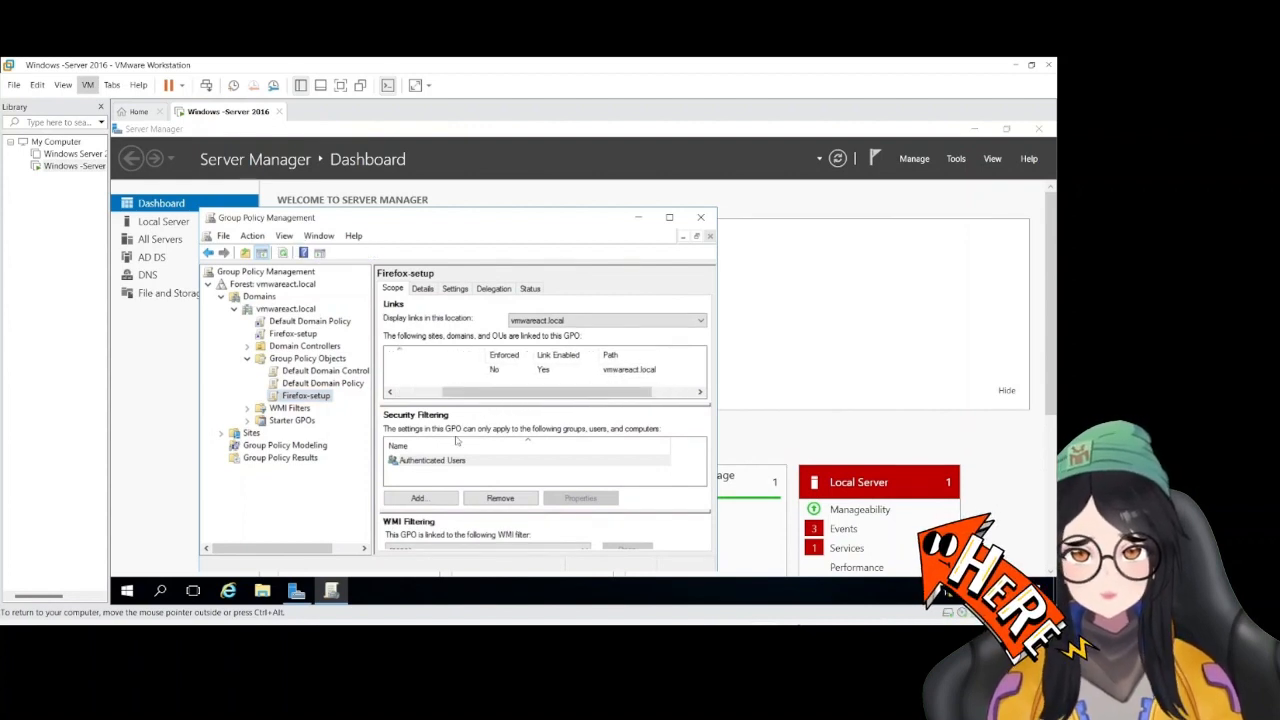
left_click(434, 290)
left_click(453, 291)
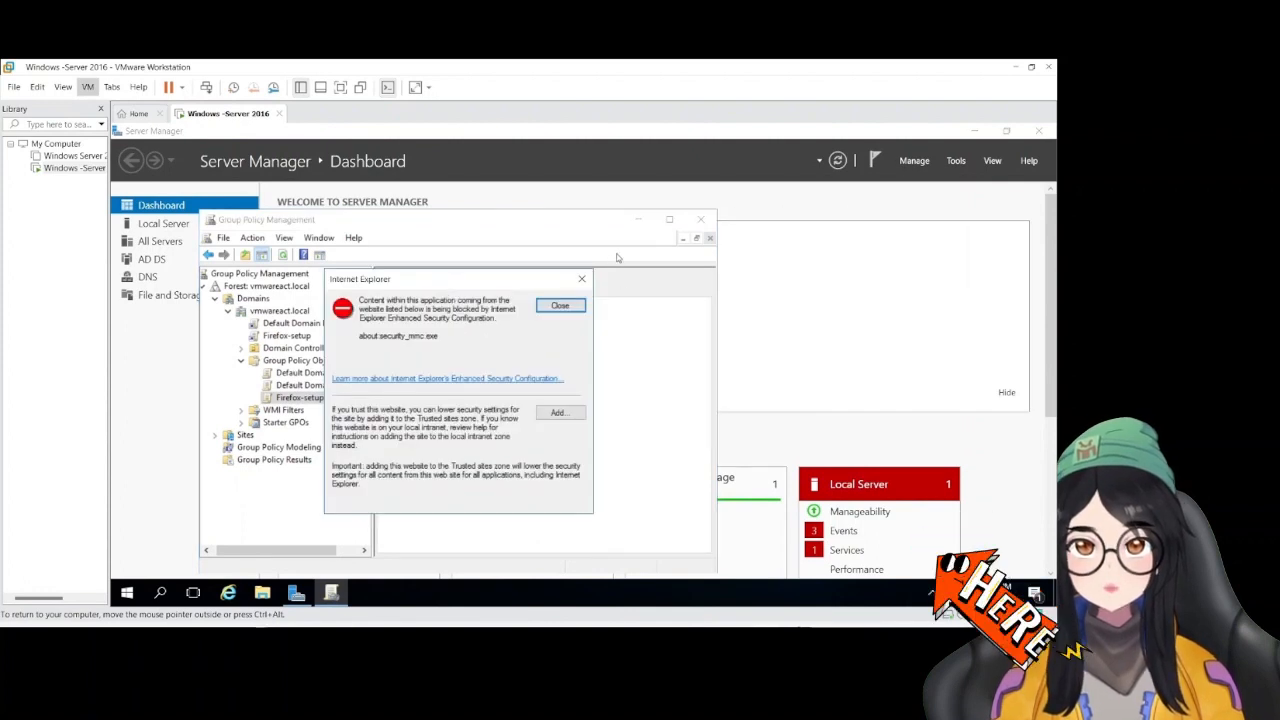
left_click(581, 278)
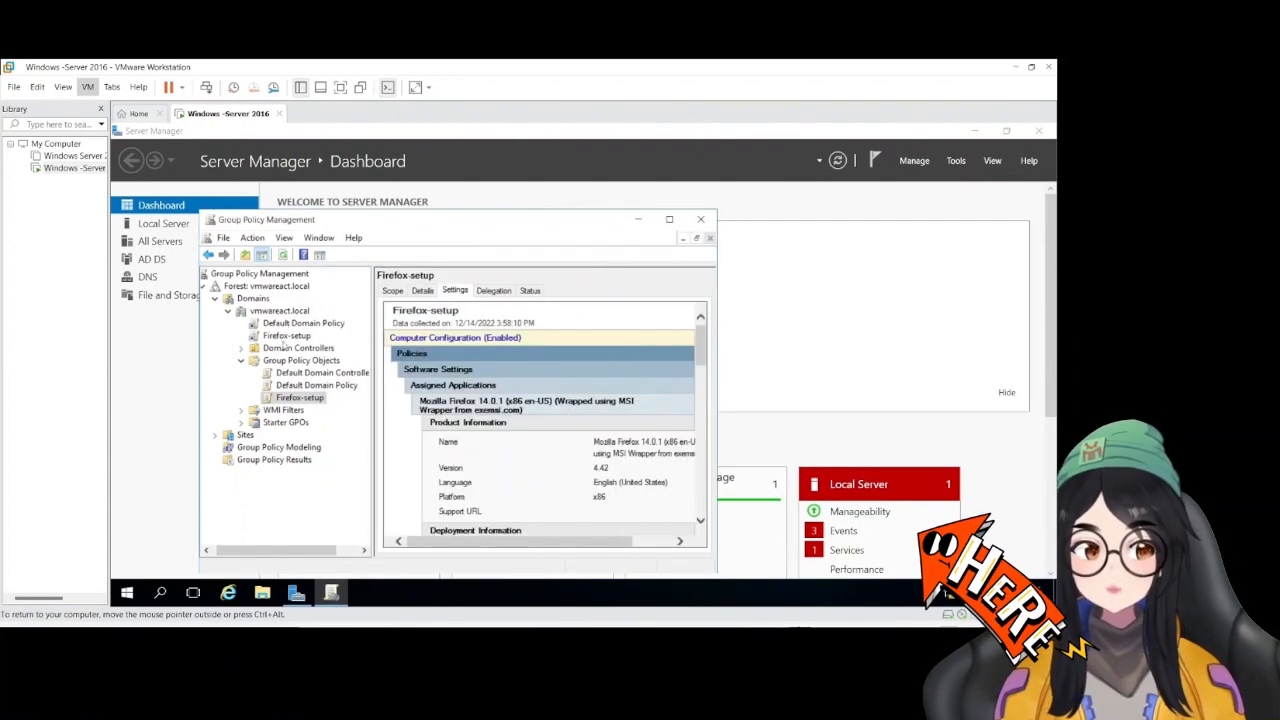
left_click(300, 360)
Close the Group Policy Management console and Server Manager
left_click(700, 219)
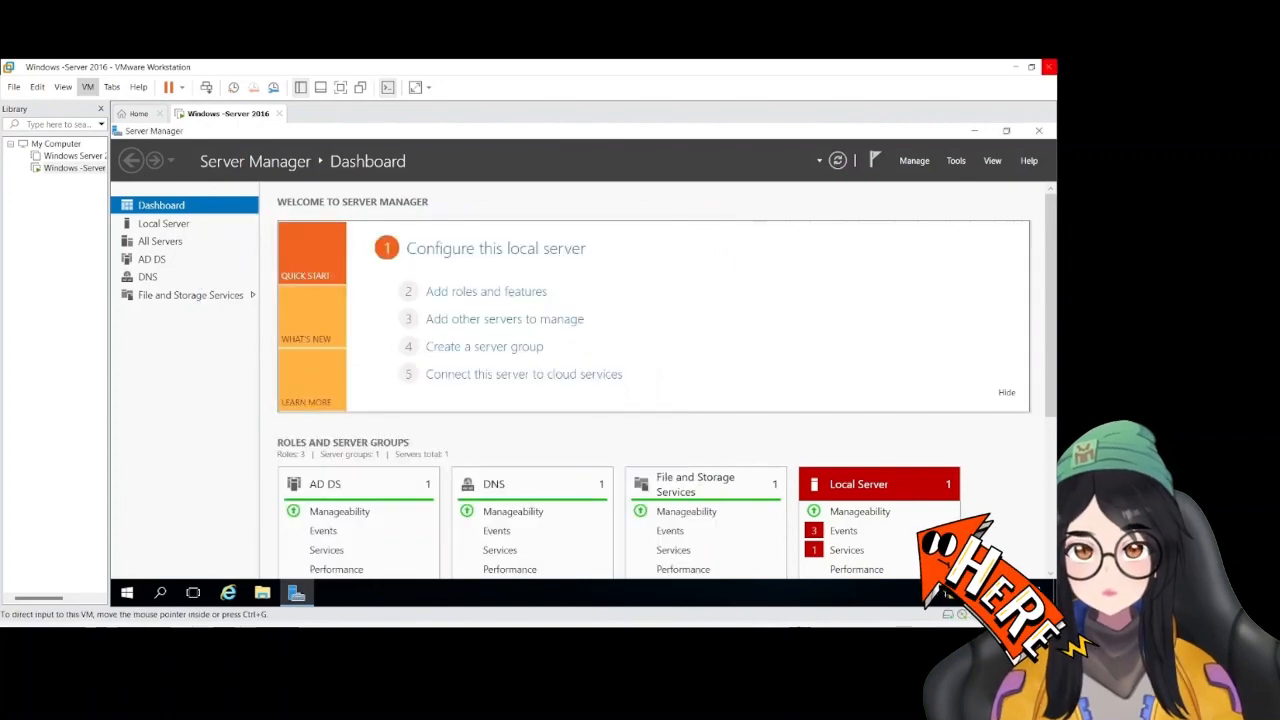
left_click(974, 131)
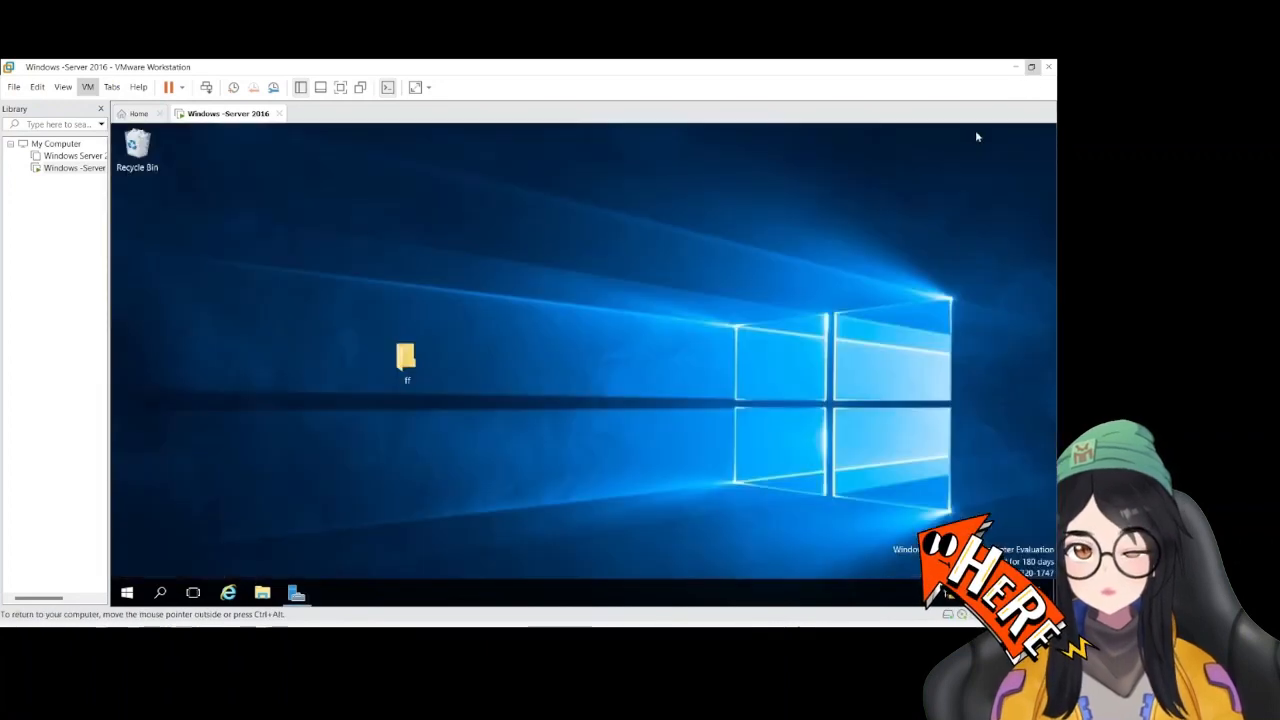
left_click(296, 593)
left_click(1037, 130)
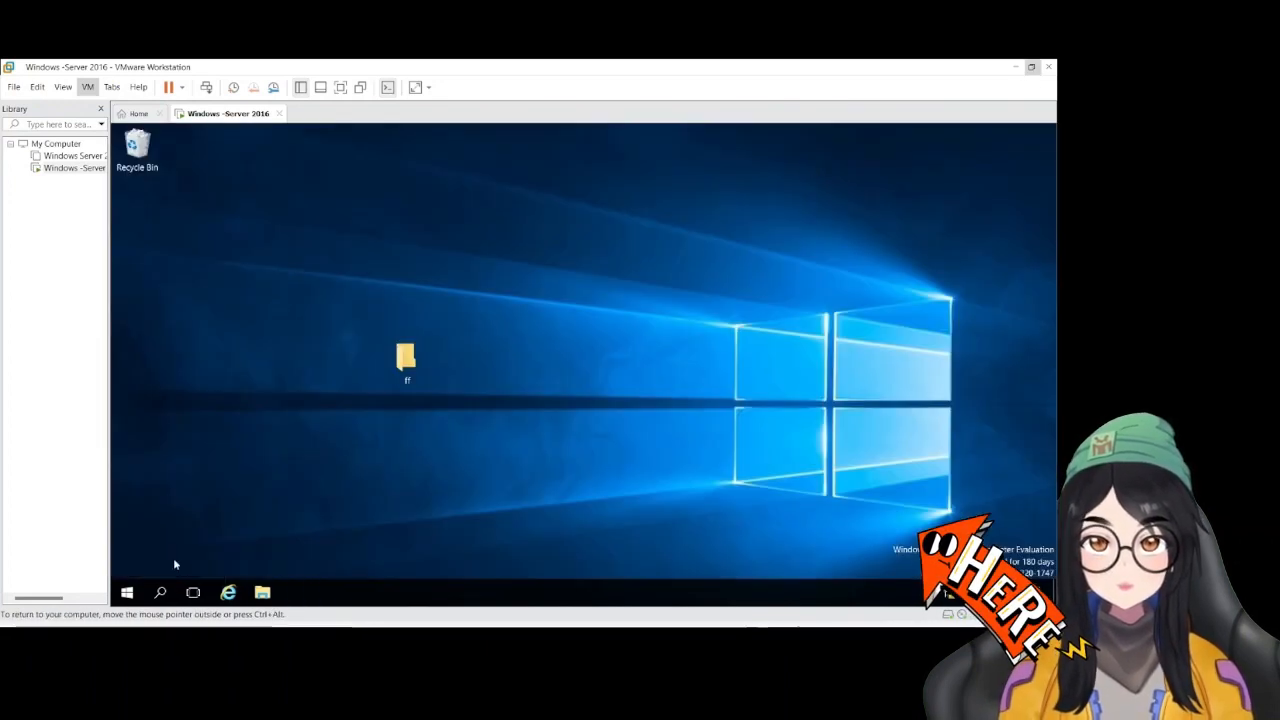
Restart the server, giving Other (Unplanned) as the reason
left_click(127, 593)
right_click(128, 594)
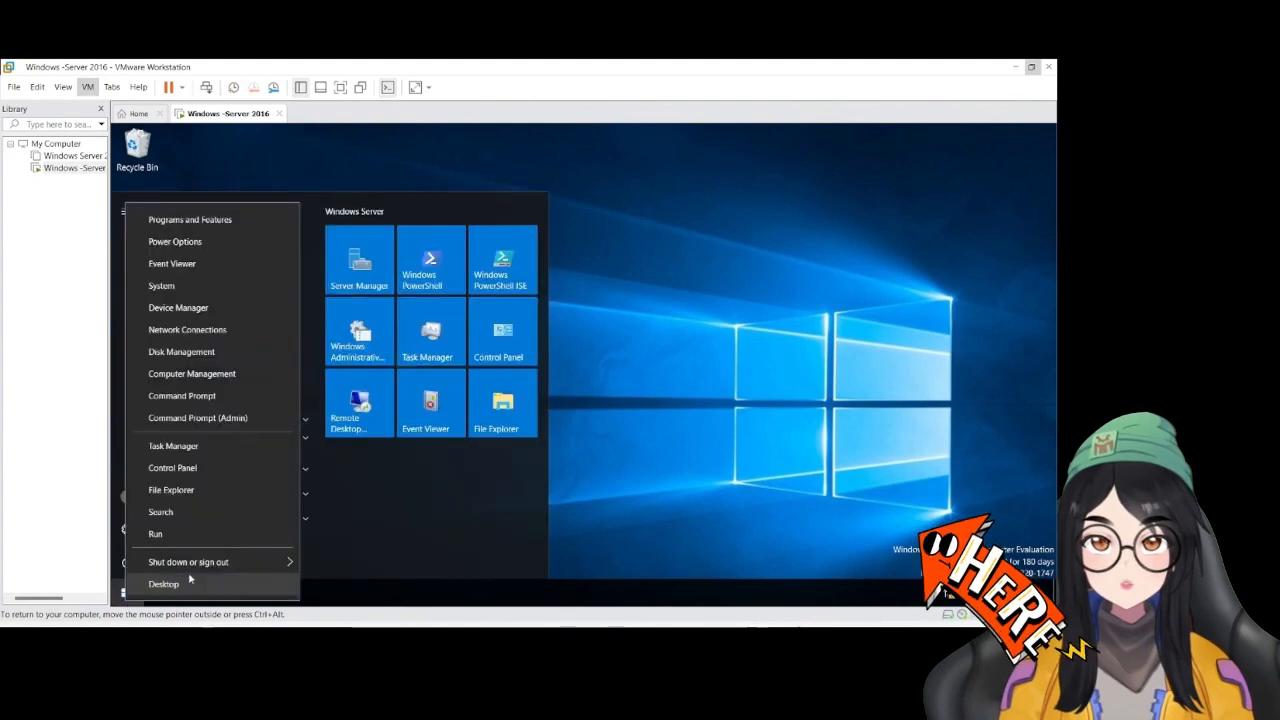
mouse_move(220, 562)
left_click(333, 556)
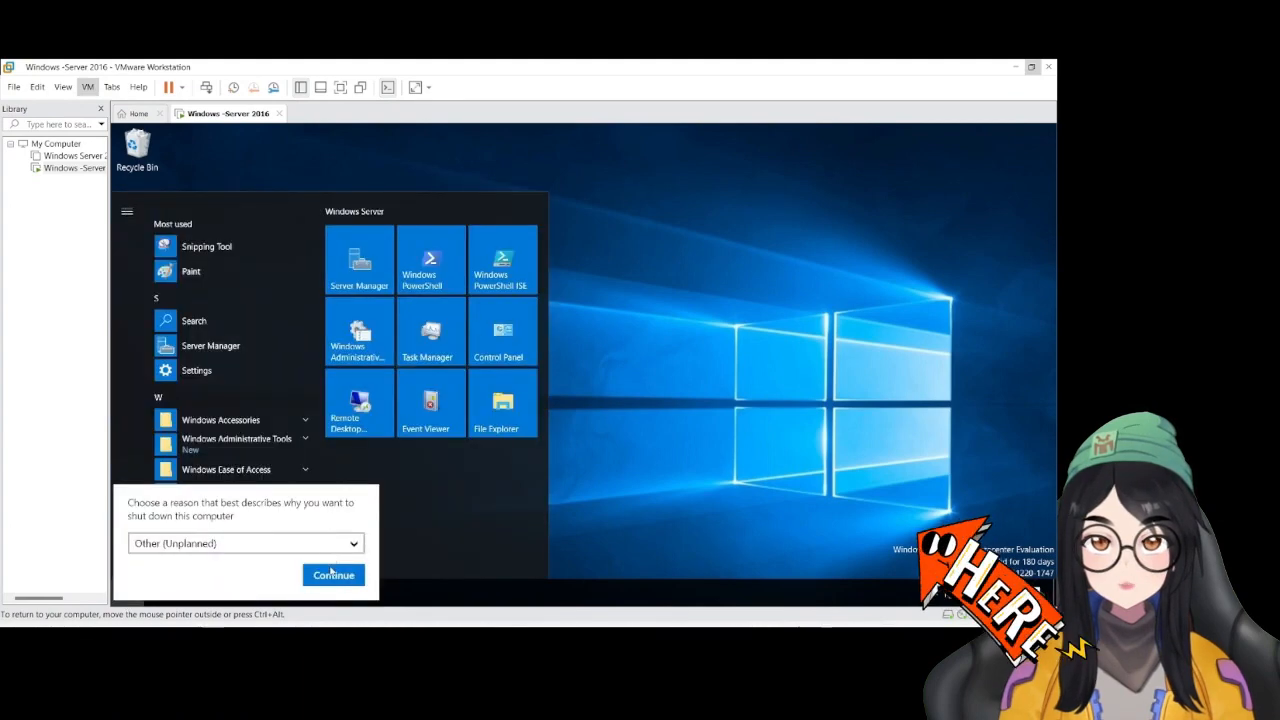
left_click(333, 575)
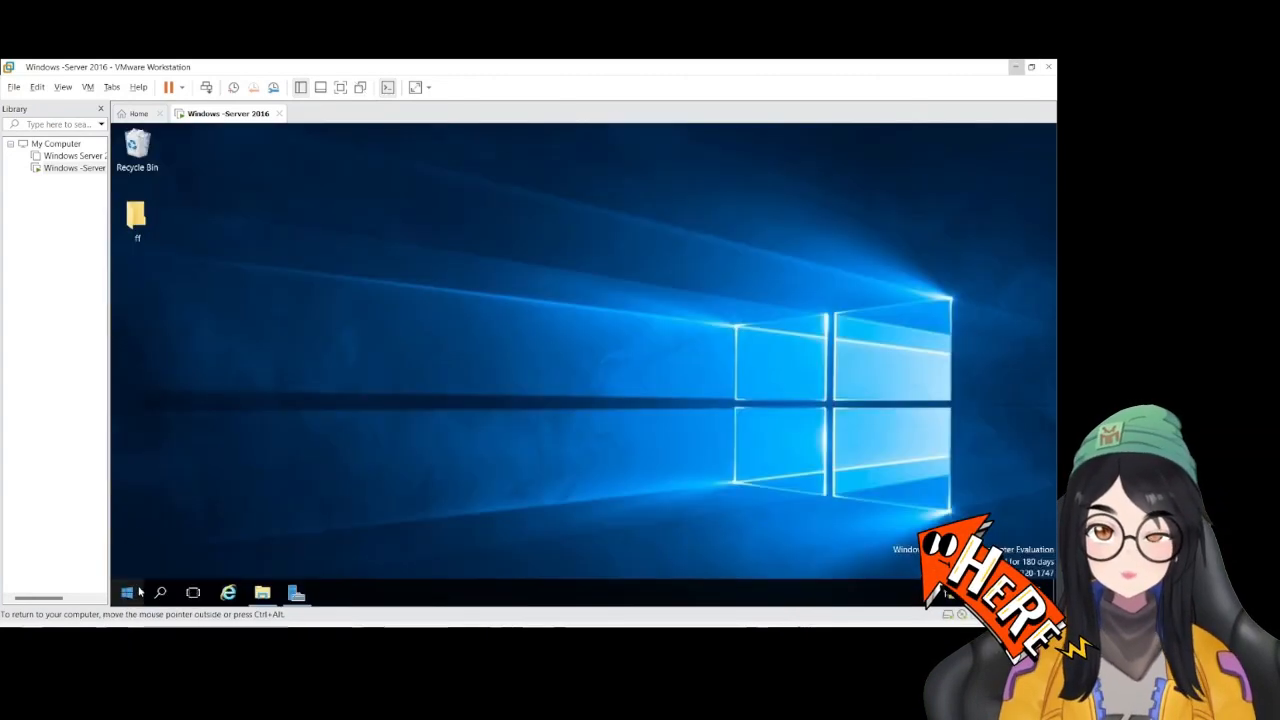
Open Command Prompt and force a group policy refresh with gpupdate /force
left_click(139, 592)
type("cmd")
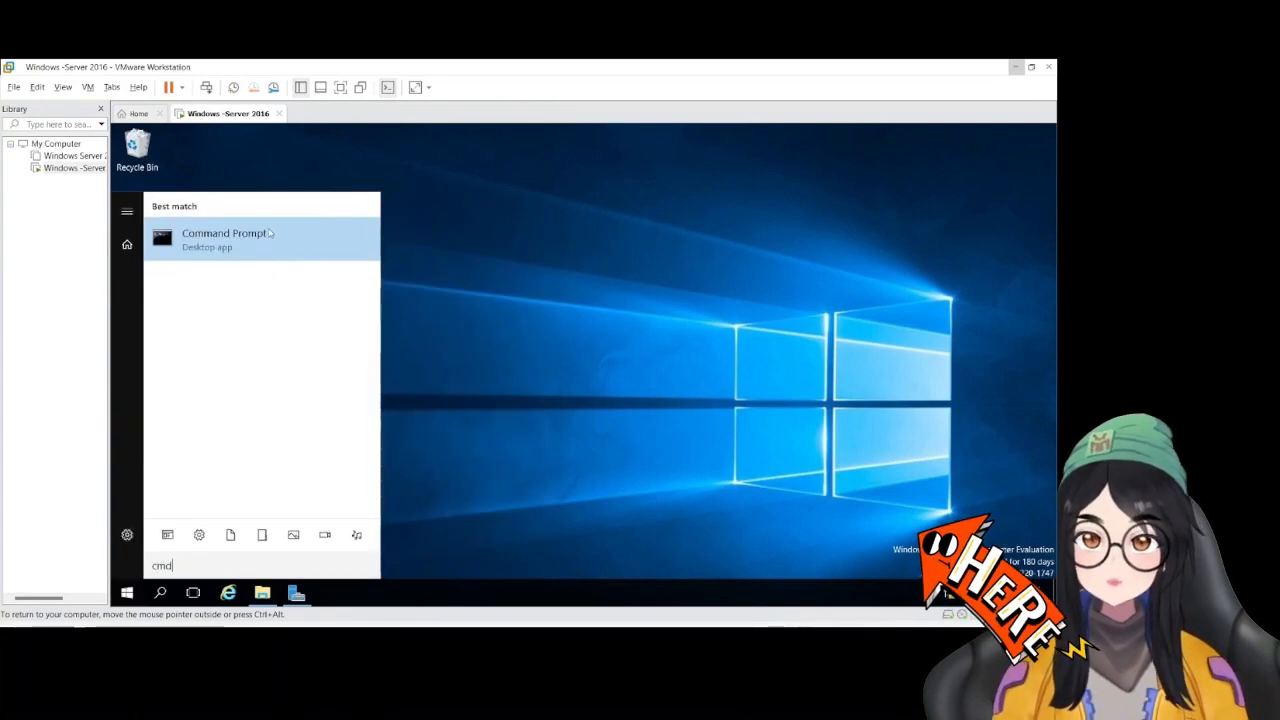
left_click(269, 233)
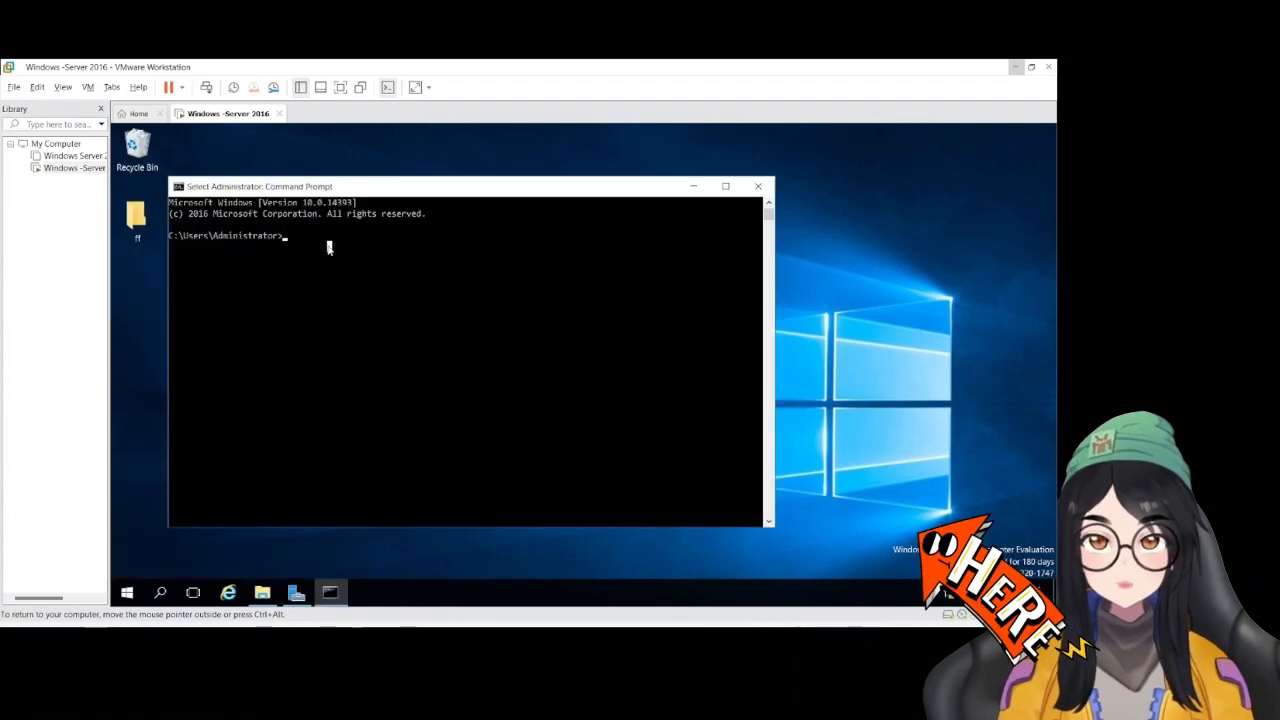
type("gp")
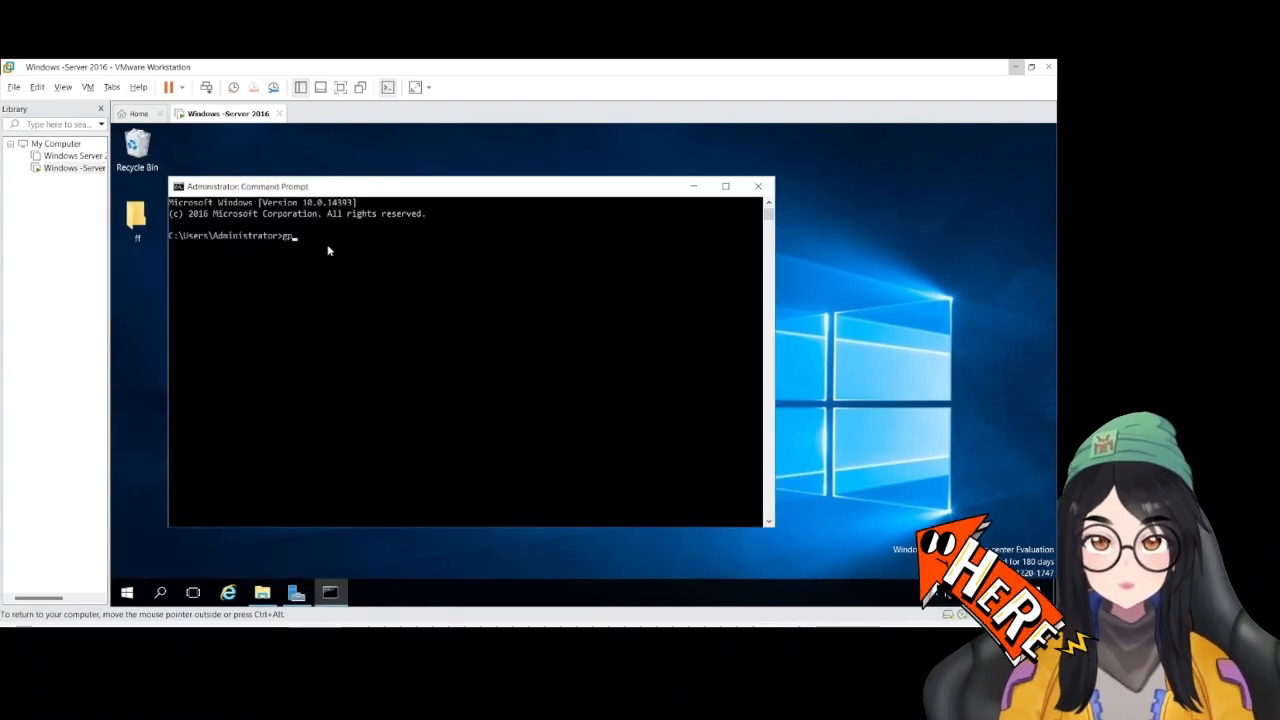
type("update")
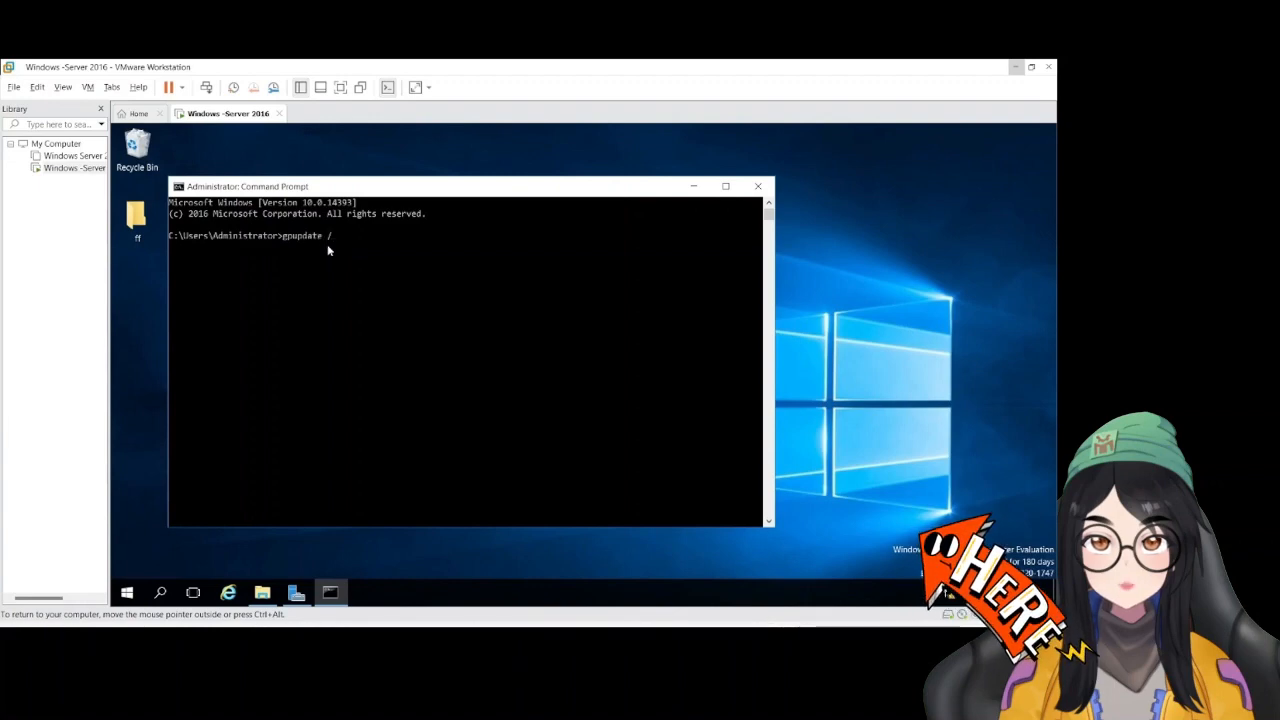
type(" /force")
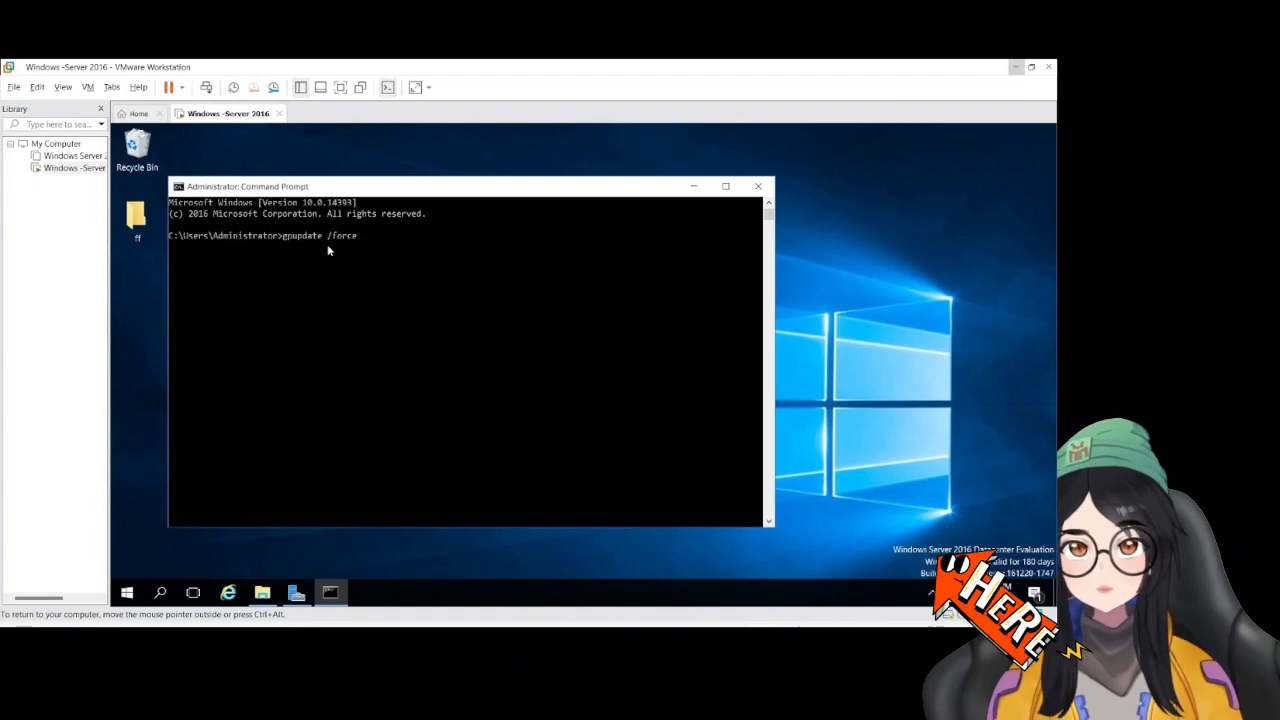
key("Return")
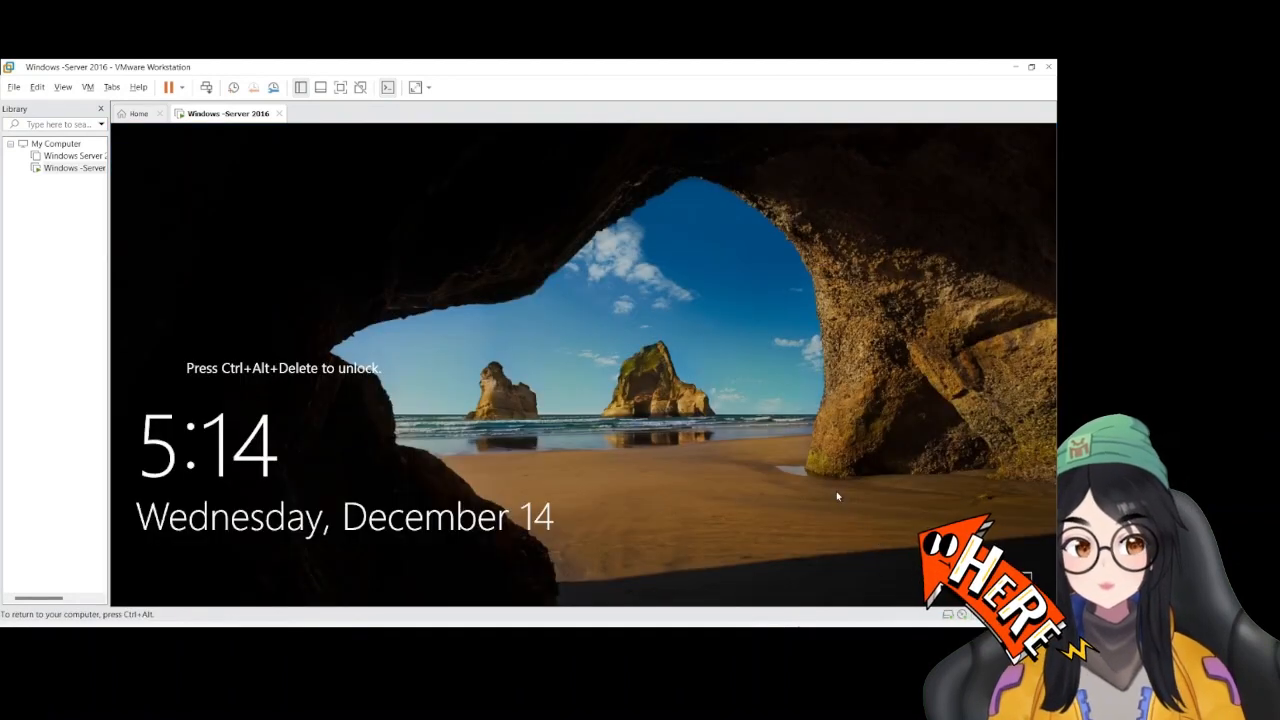
Sign in to the VMWAREACT\Administrator account with the account password, and return input control from the virtual machine to the host
key("ctrl+alt+Delete")
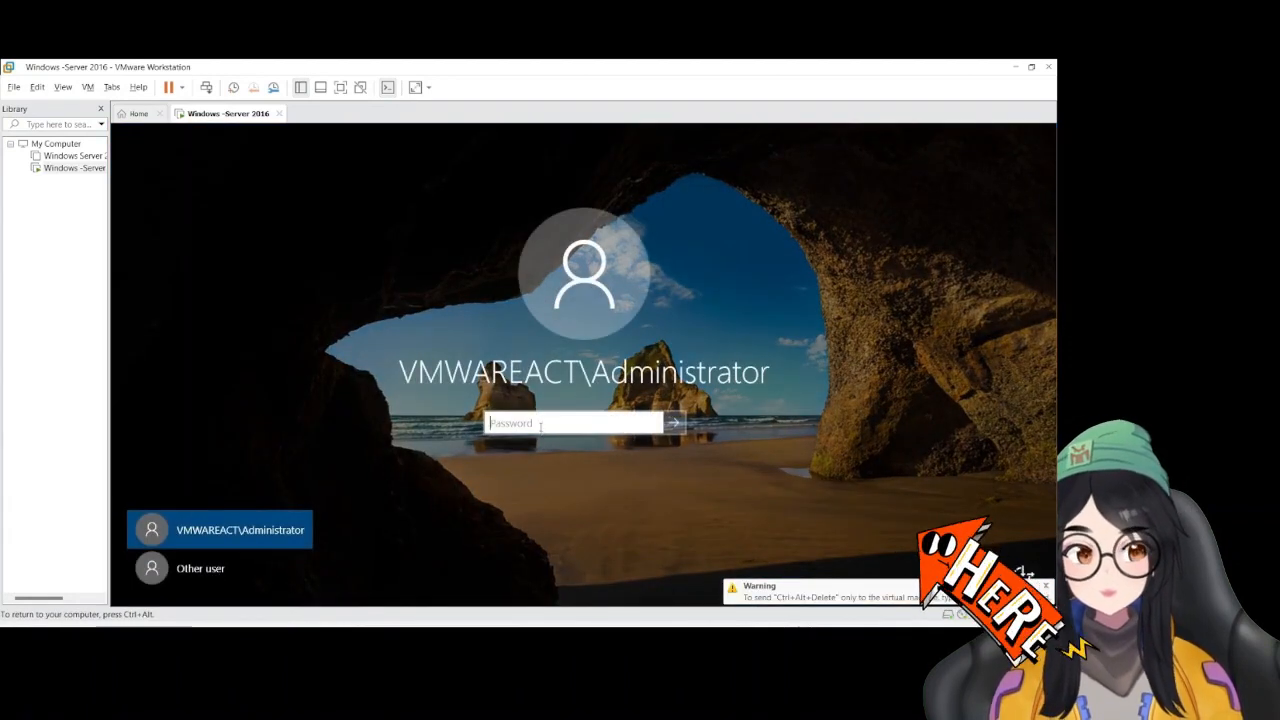
type("•")
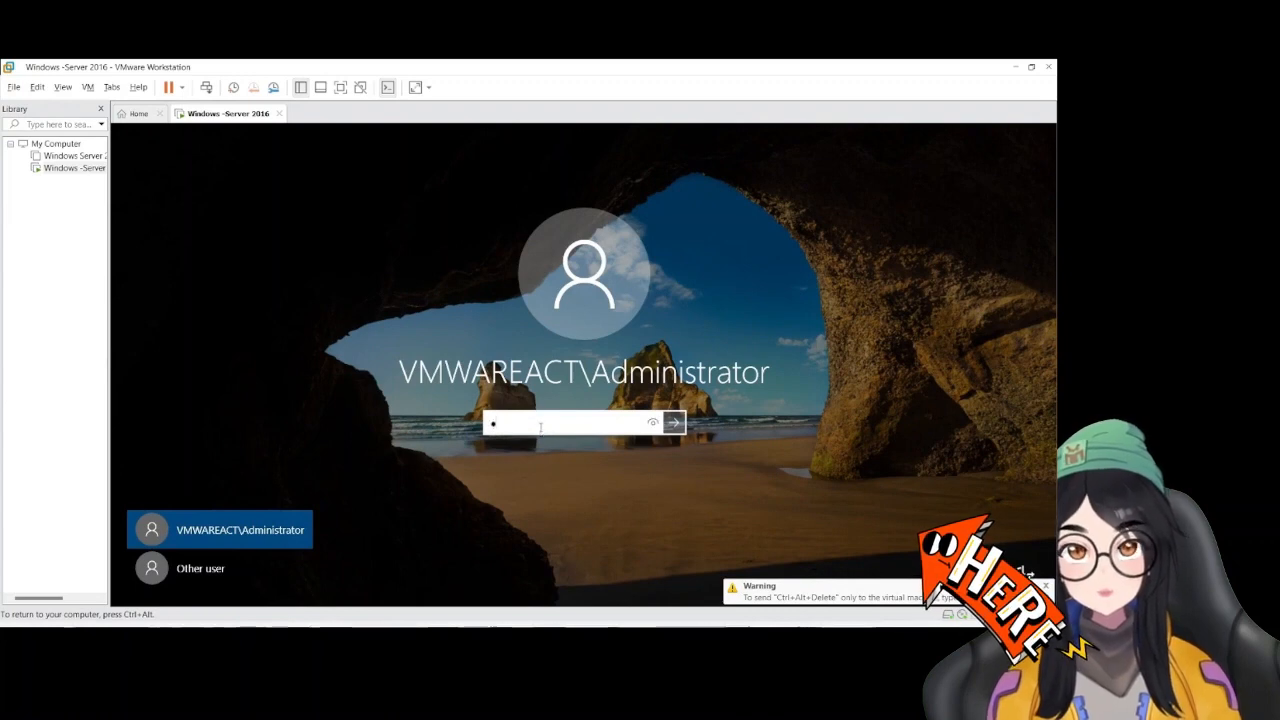
type("••••••••")
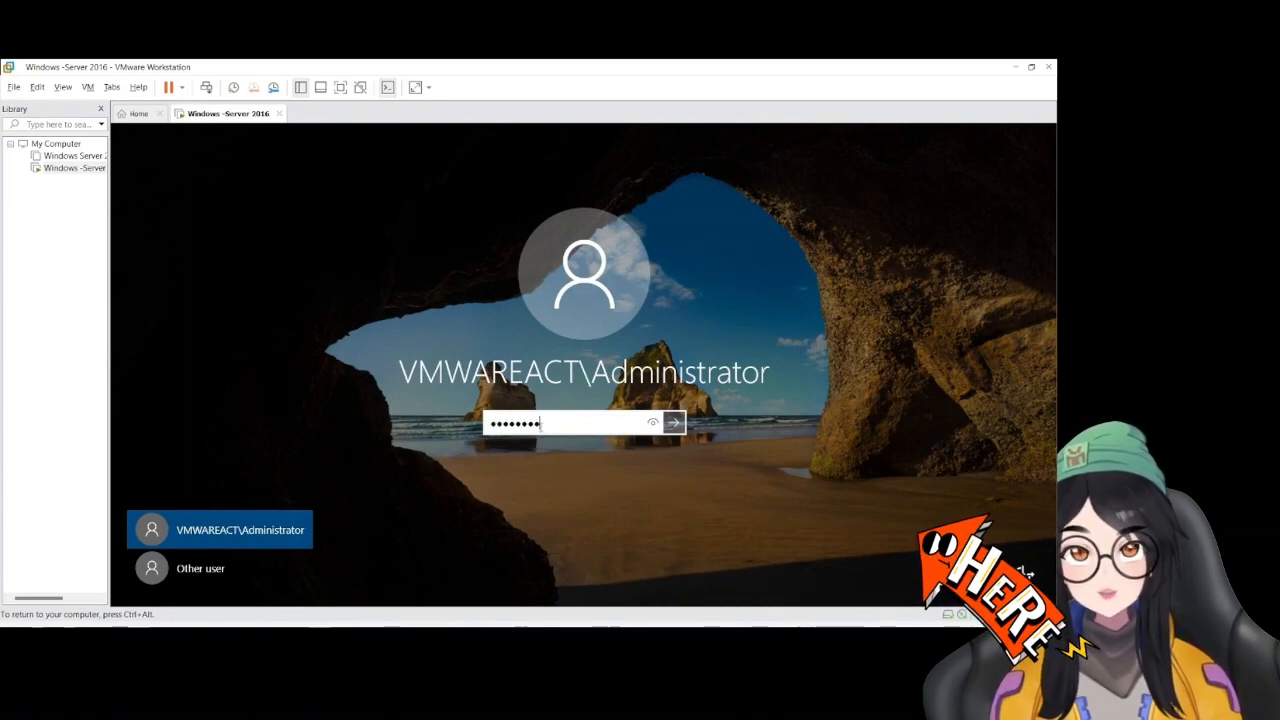
type("••")
key("Return")
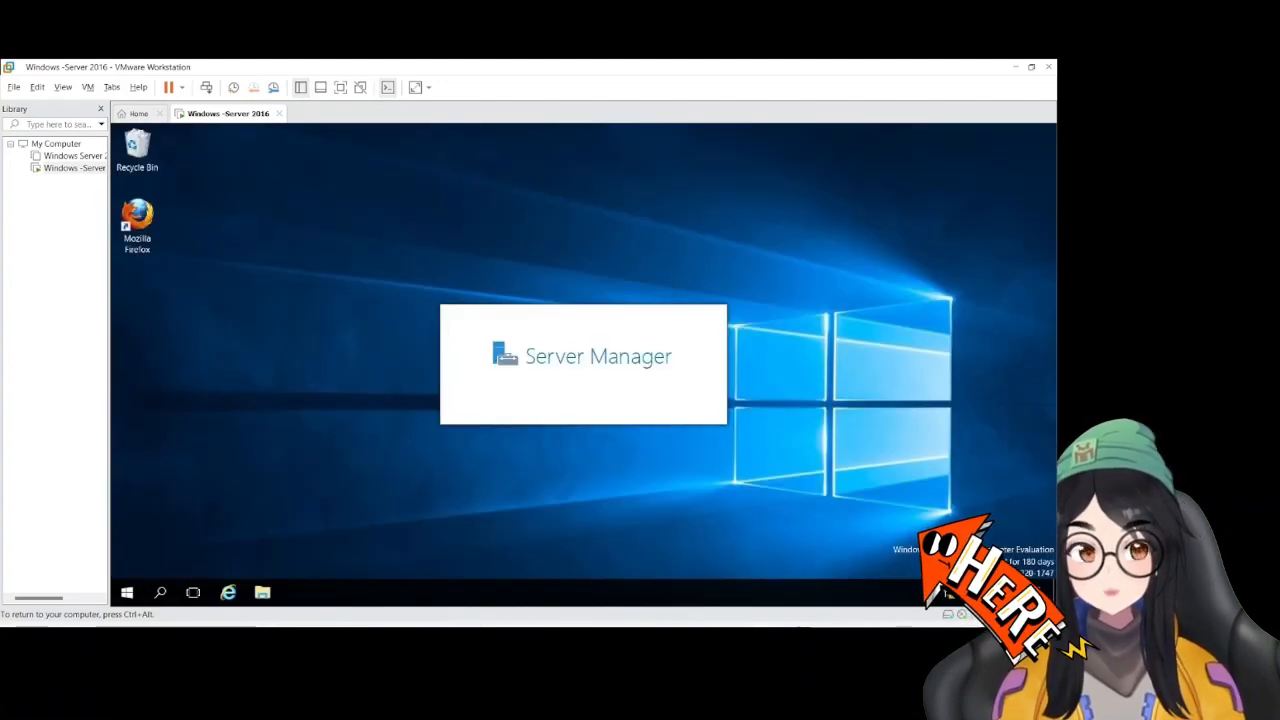
left_click(647, 220)
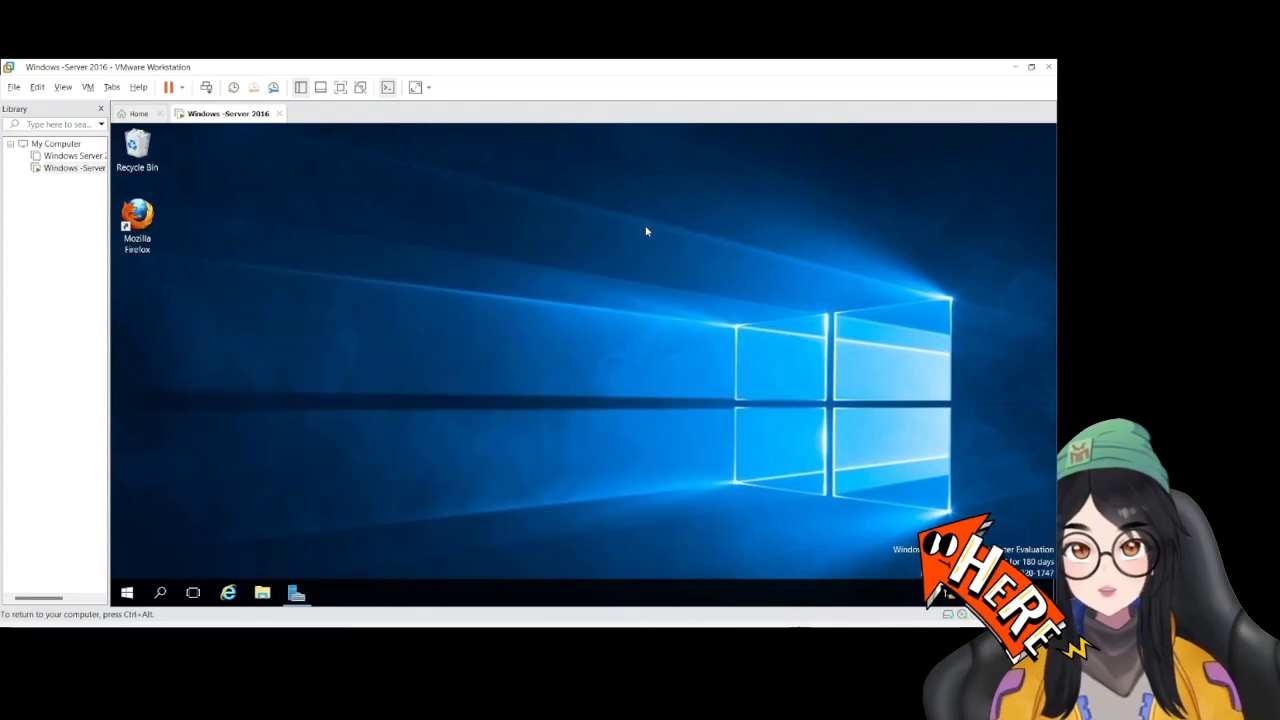
key("ctrl+alt")
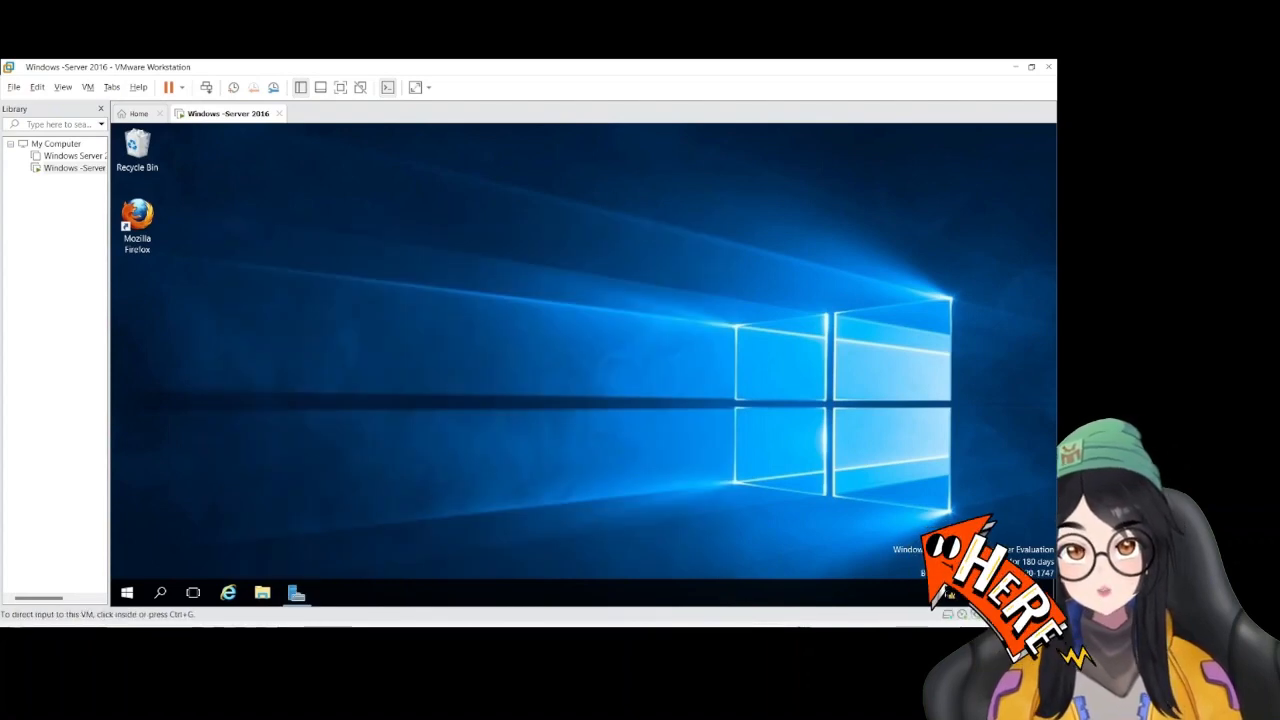